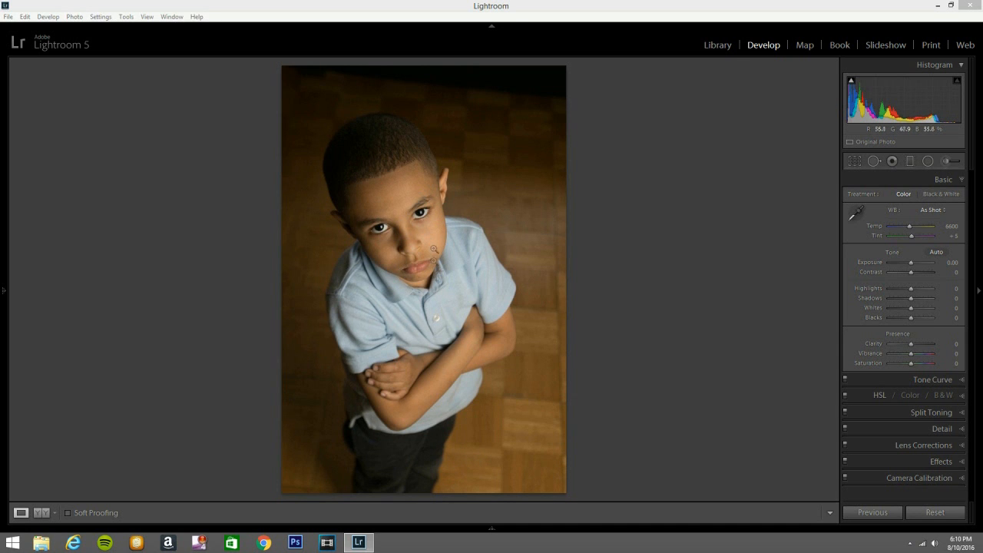
Check the boy's face up close and reset all of the photo's develop settings.
click(418, 226)
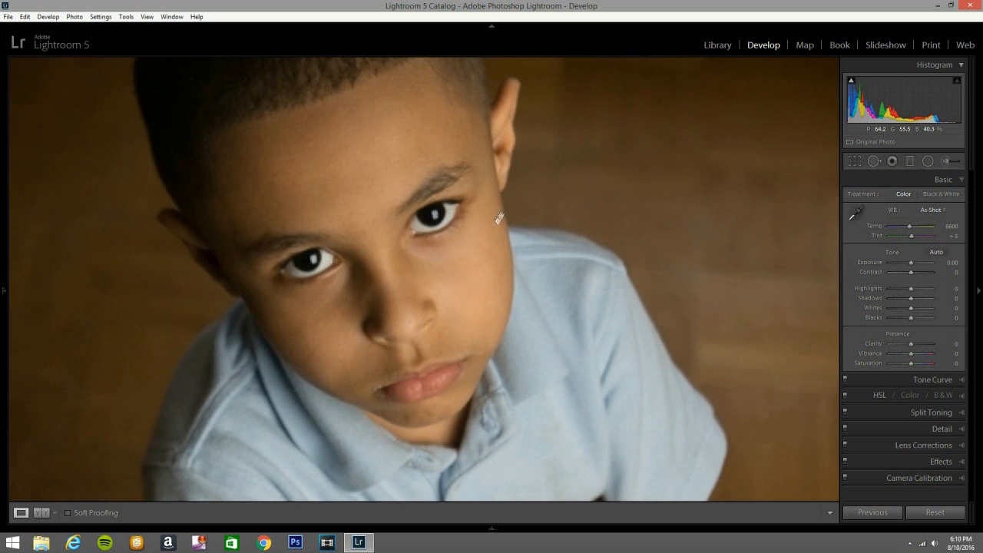
click(435, 218)
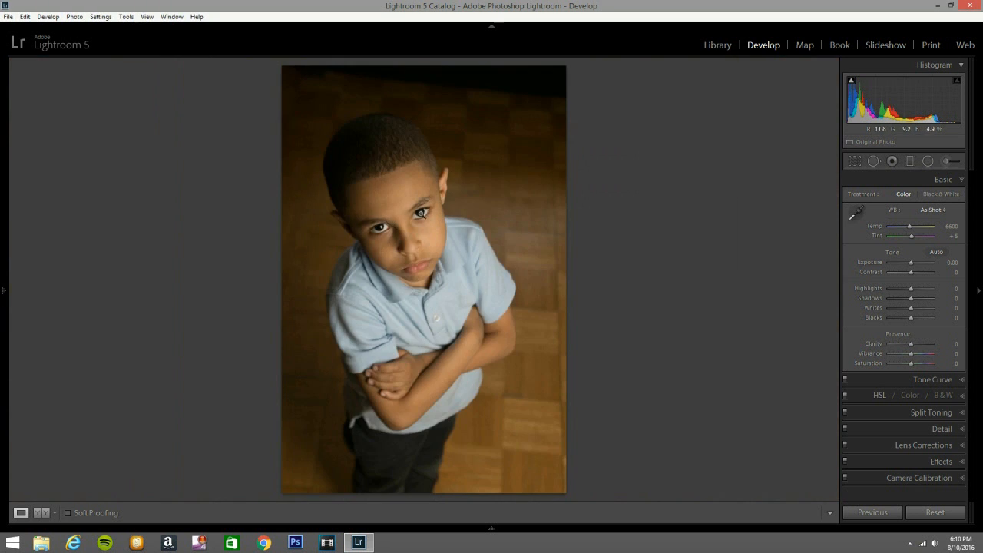
click(401, 217)
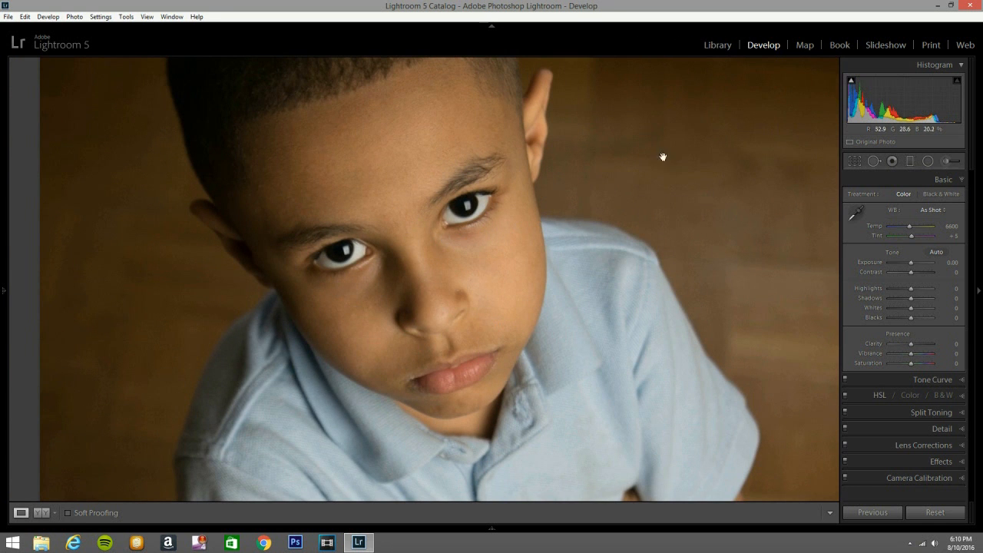
click(432, 190)
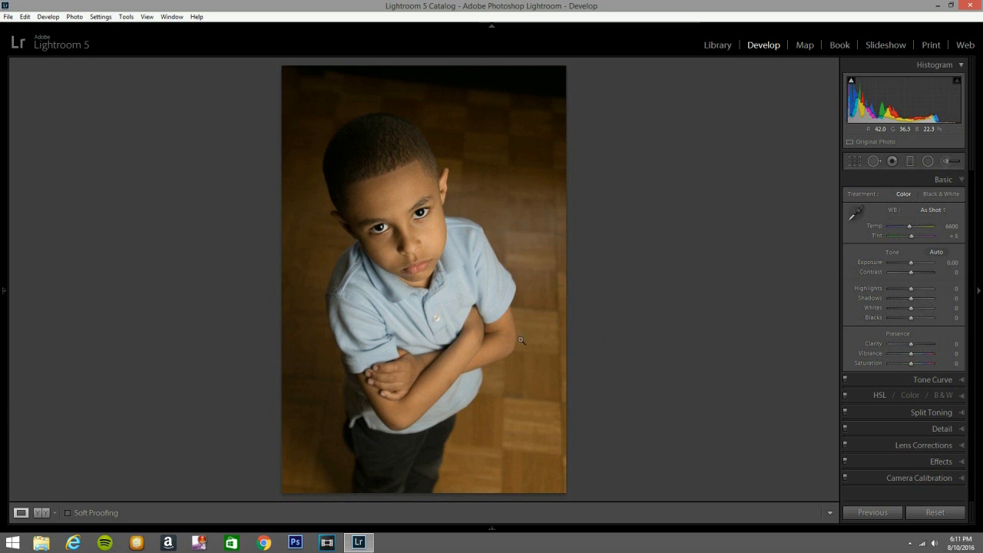
click(929, 513)
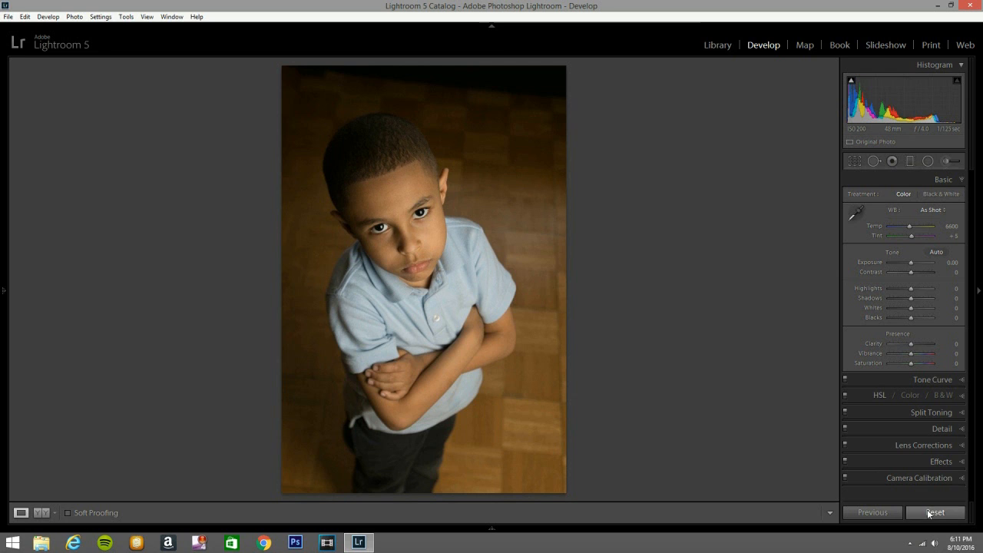
click(929, 512)
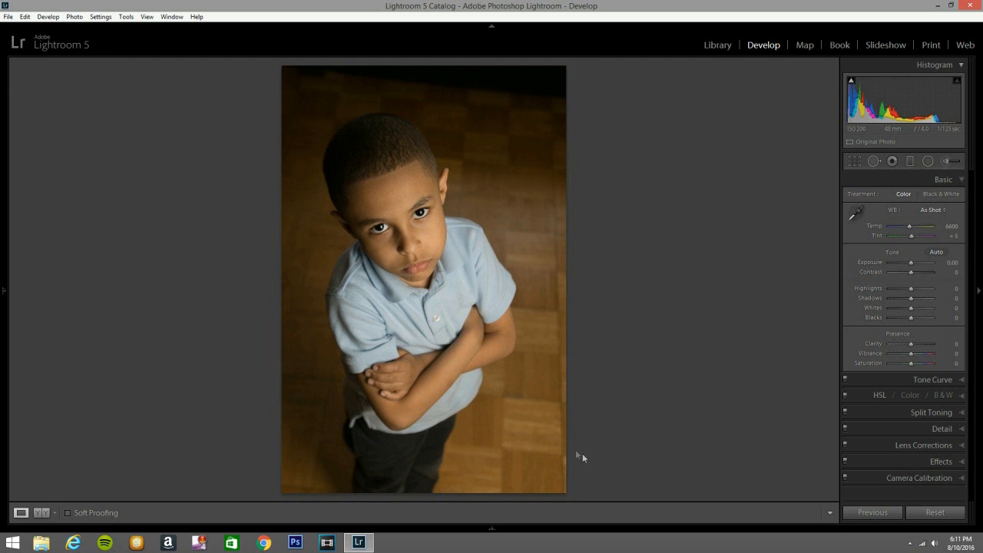
Enable profile corrections and chromatic aberration removal for the lens, and apply the Auto Upright correction.
click(962, 447)
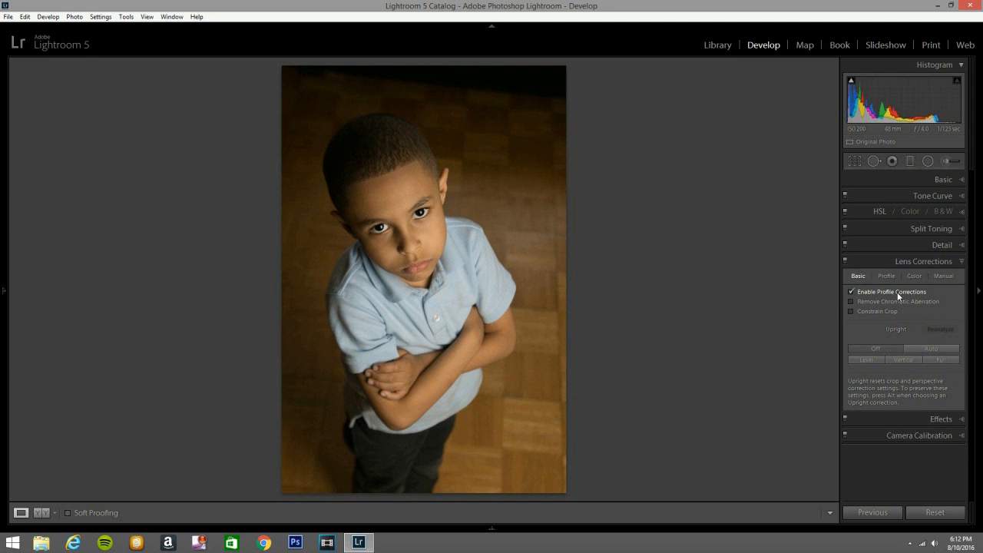
click(858, 303)
click(935, 349)
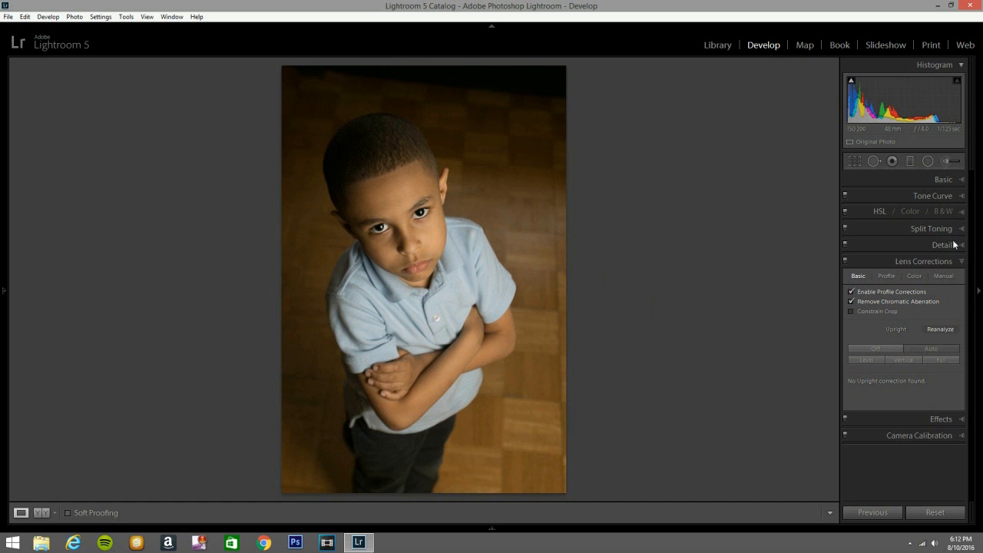
Sample the white shirt button with the White Balance Selector, giving Temp 6000 and Tint +9.
click(960, 179)
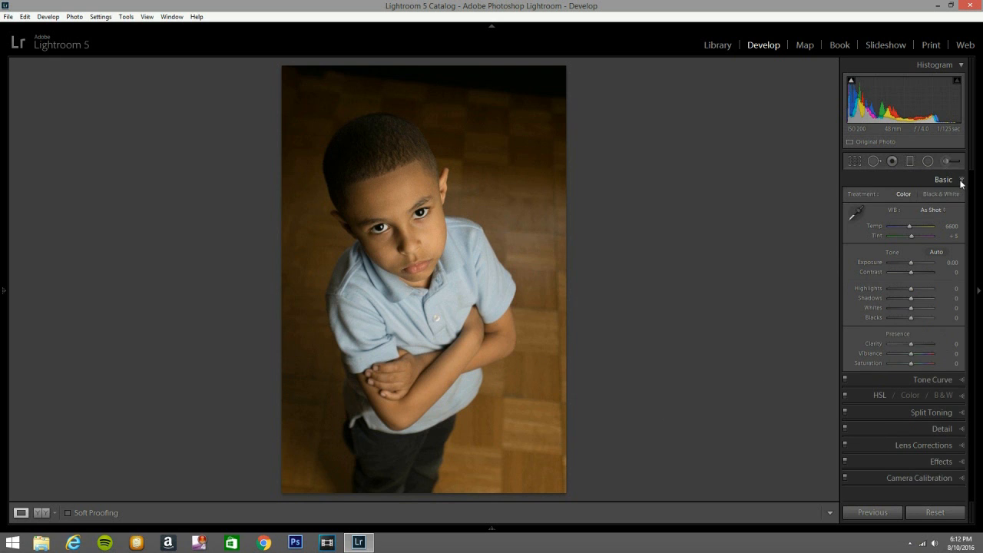
click(858, 216)
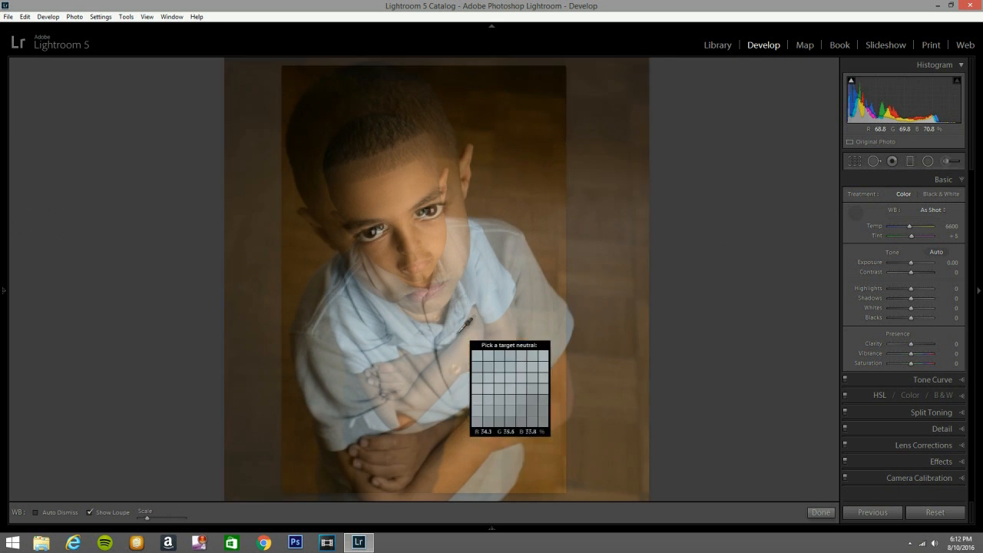
key(z)
key(z)
click(2, 140)
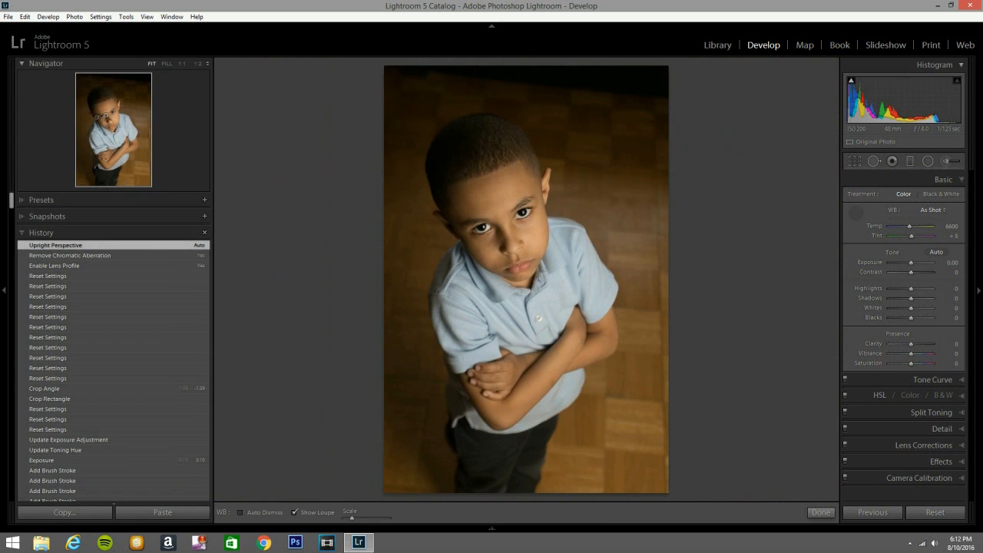
click(115, 131)
click(116, 144)
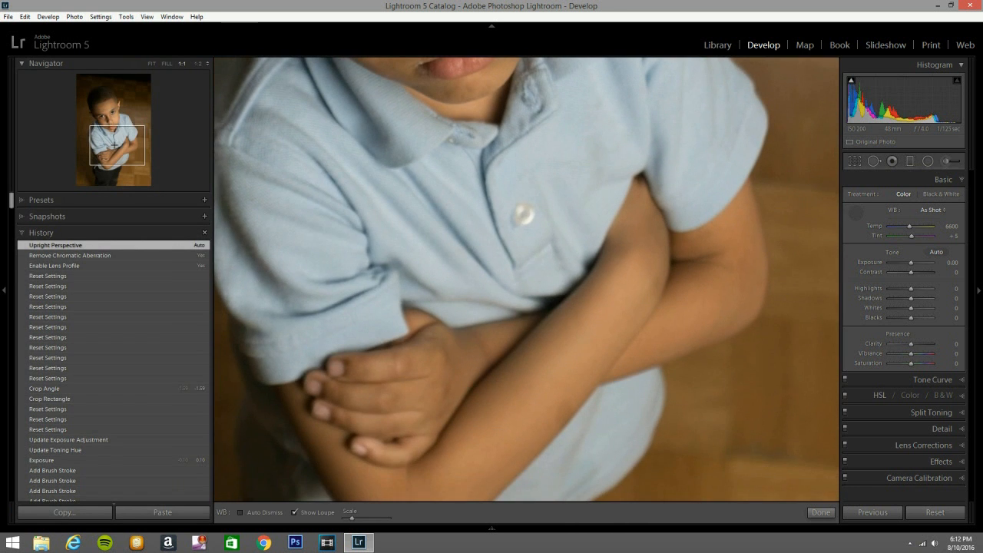
key(z)
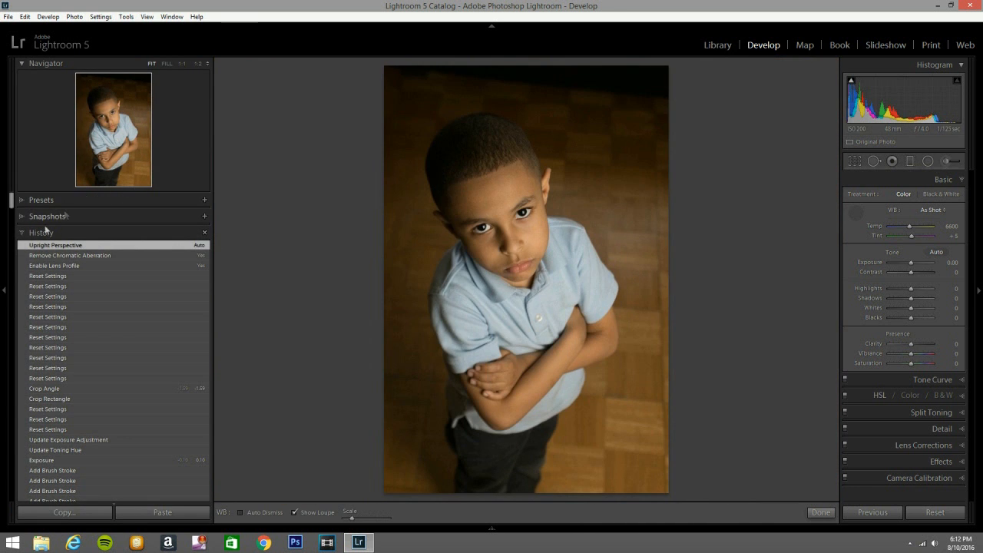
click(133, 140)
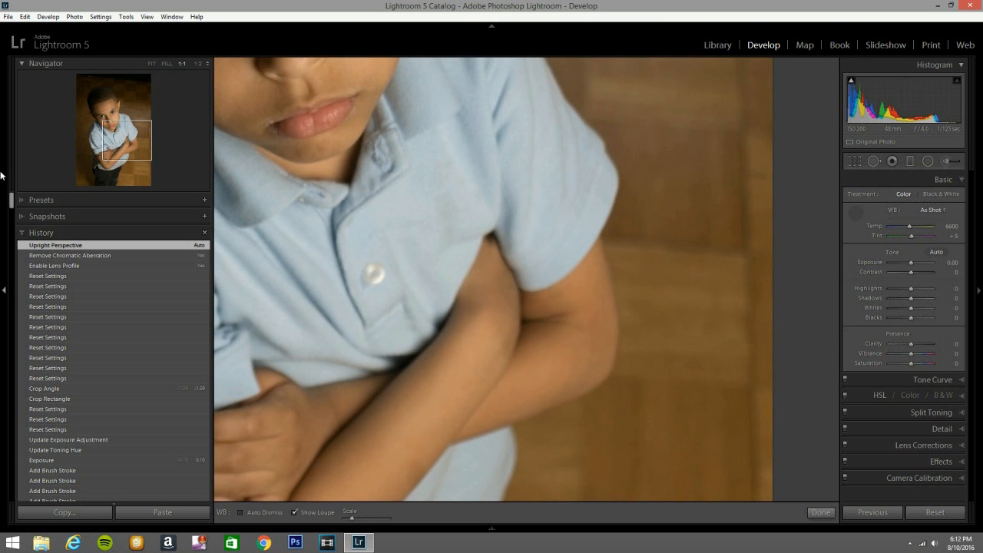
click(368, 273)
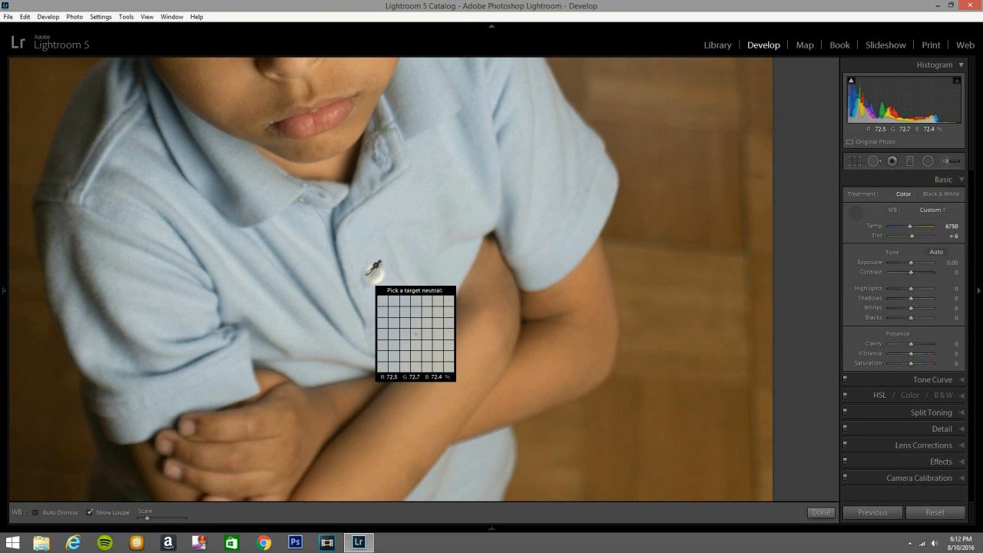
click(374, 266)
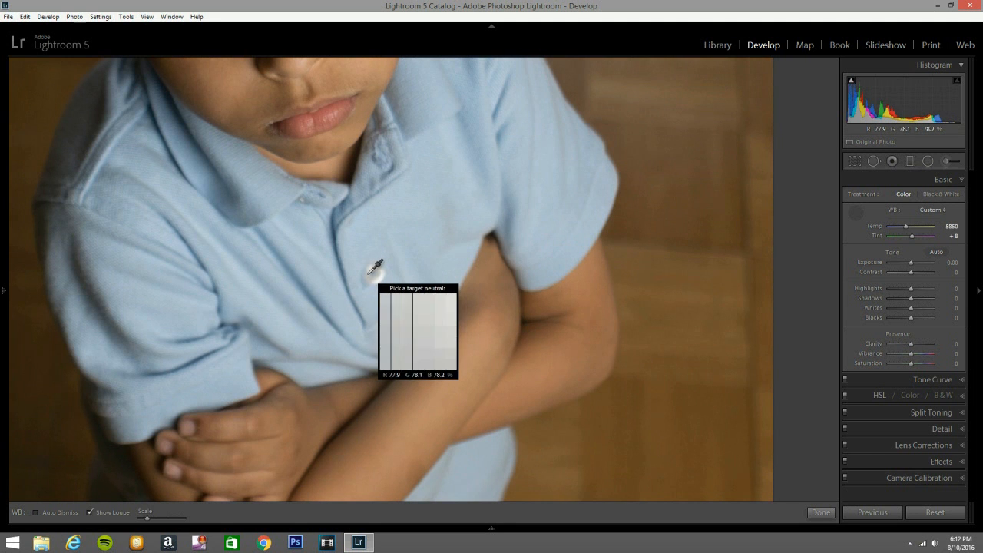
click(369, 273)
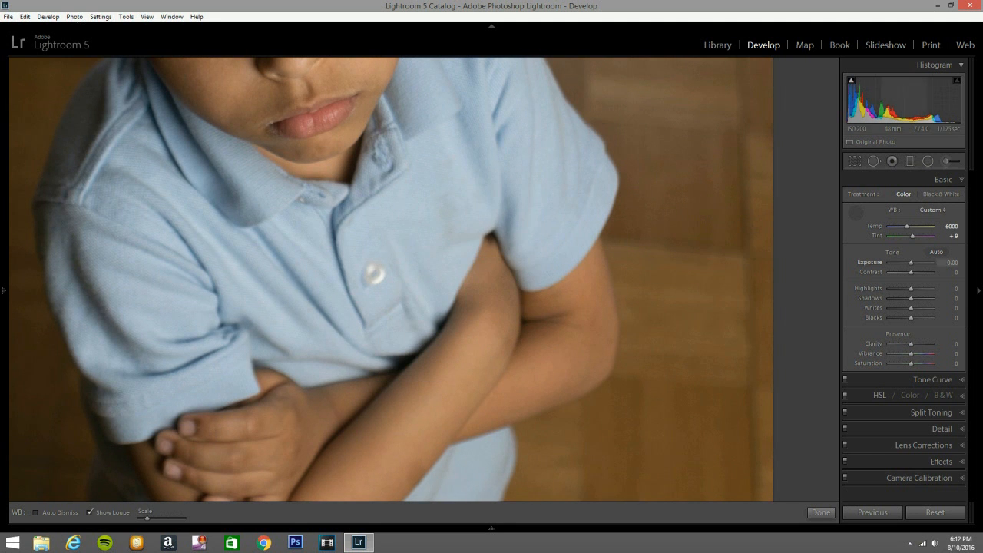
click(854, 213)
click(516, 258)
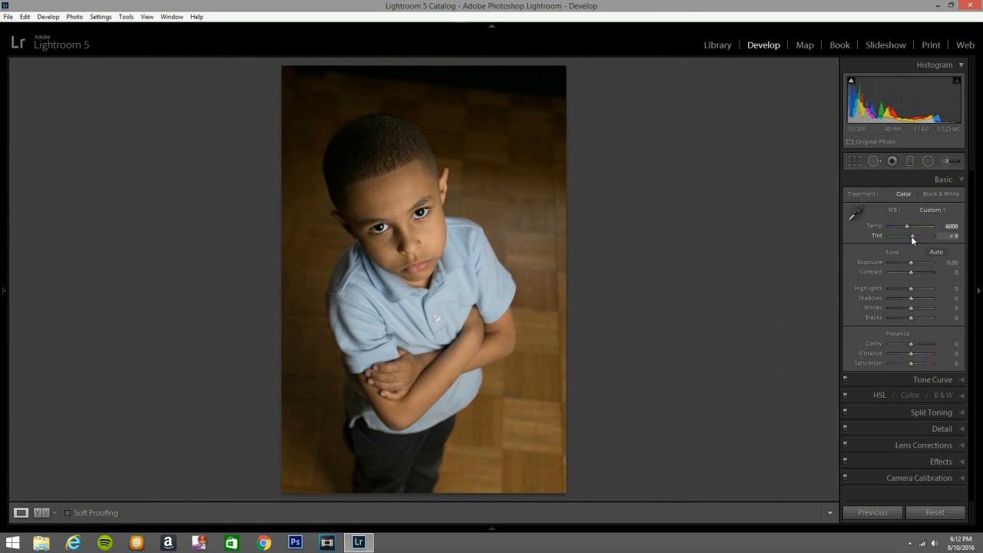
Fine-tune the white balance Tint to +8.
key(Up)
key(Up)
drag(911, 237, 910, 237)
drag(910, 241, 910, 240)
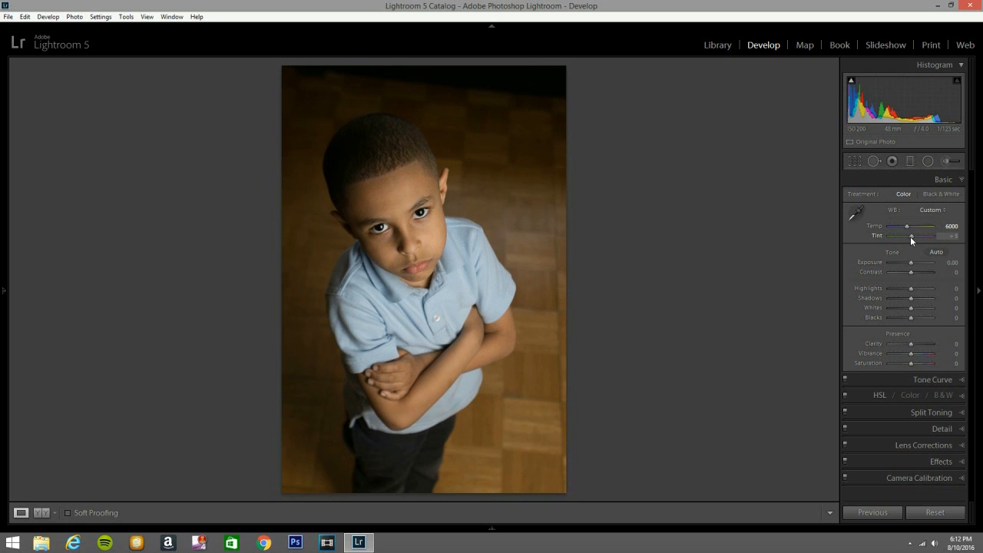
click(953, 236)
click(958, 236)
key(Return)
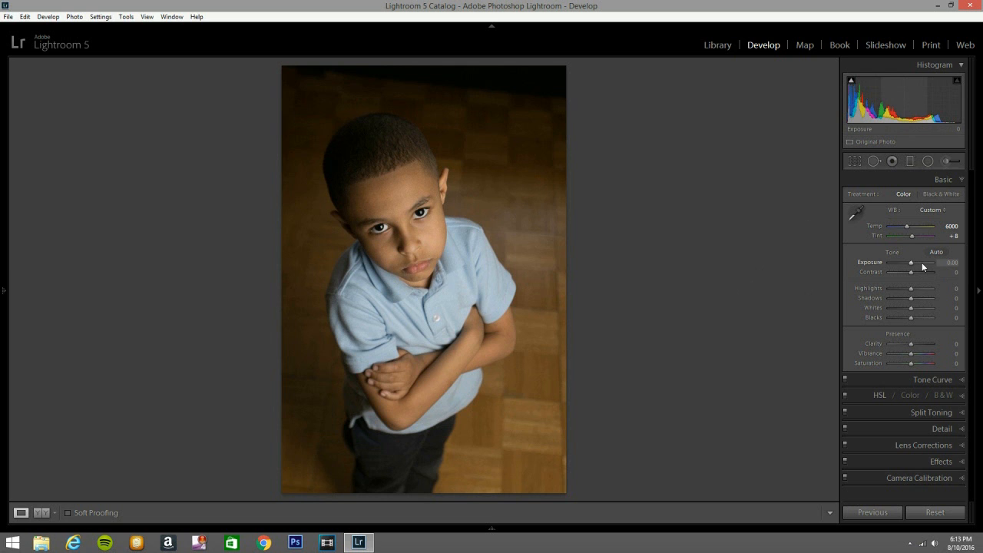
Set the photo's Exposure to +0.15.
key(Up)
key(Up)
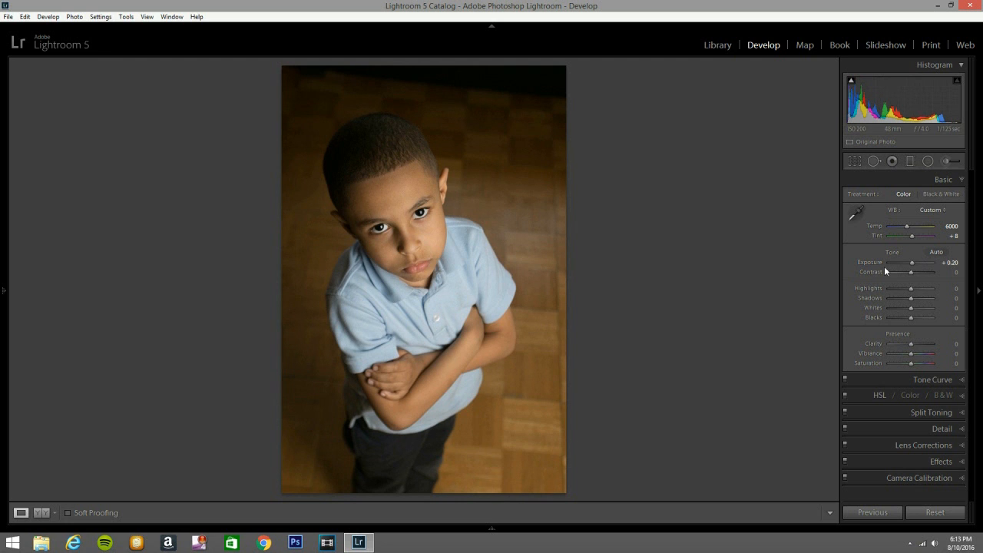
click(905, 265)
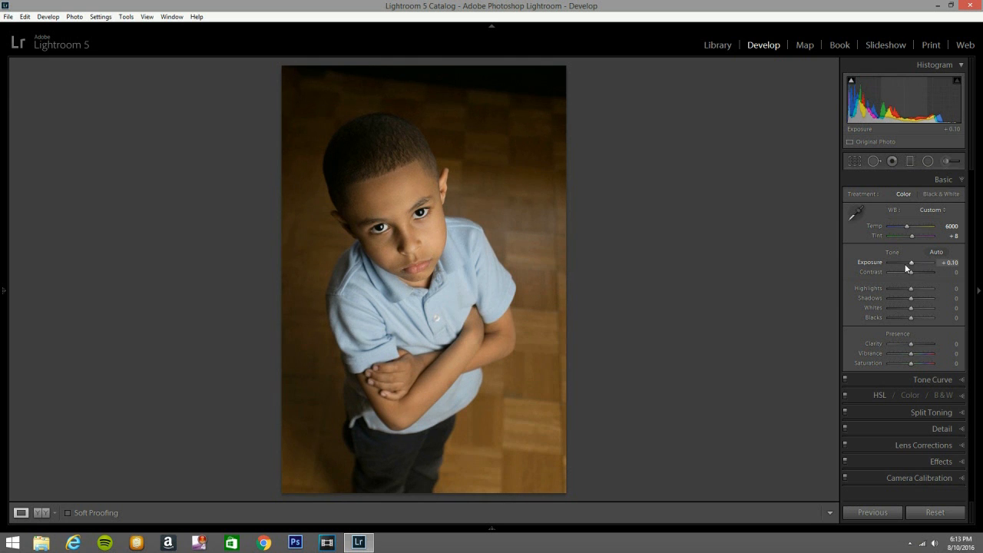
click(955, 266)
click(958, 264)
key(Return)
click(956, 262)
click(955, 263)
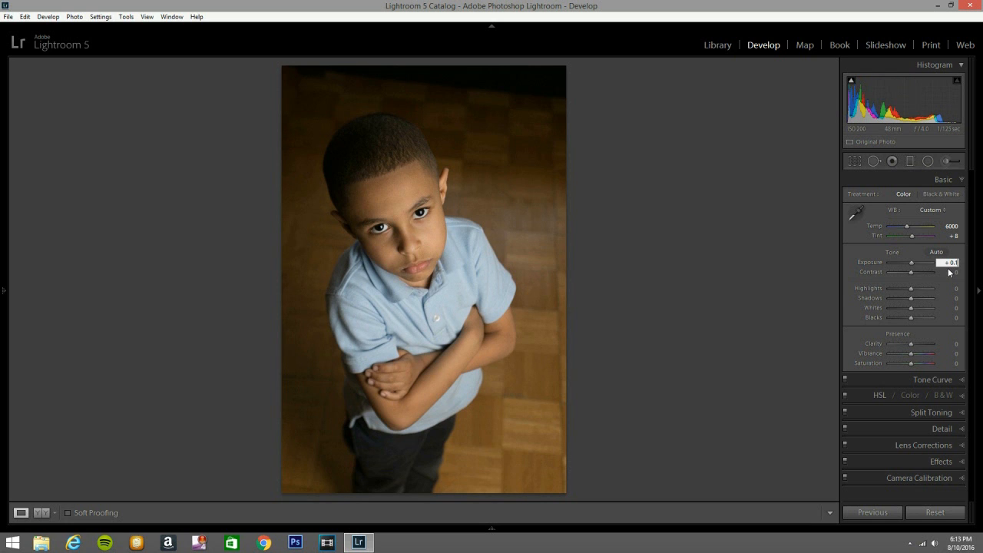
text(5)
key(Return)
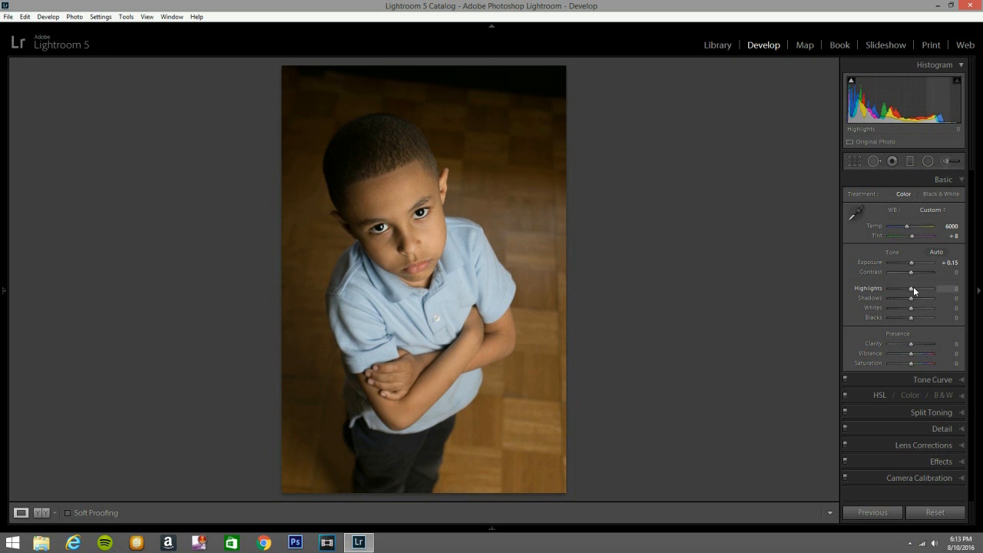
Raise the photo's Highlights to +15.
key(Up)
key(Up)
key(Up)
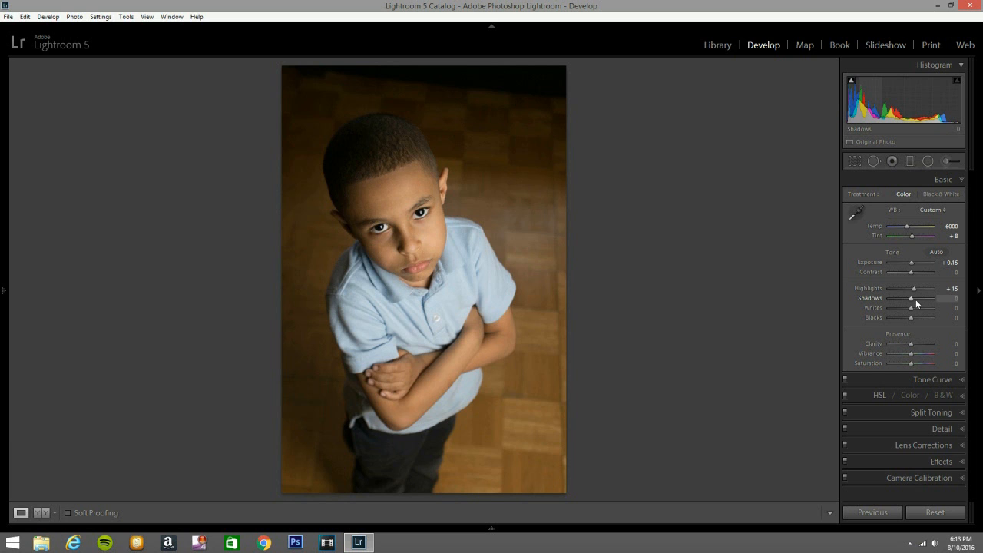
Raise the photo's Shadows to +65.
key(Up)
key(Up)
key(Up)
key(Up)
key(Up)
key(Up)
key(Up)
key(Up)
key(Up)
key(Up)
key(Up)
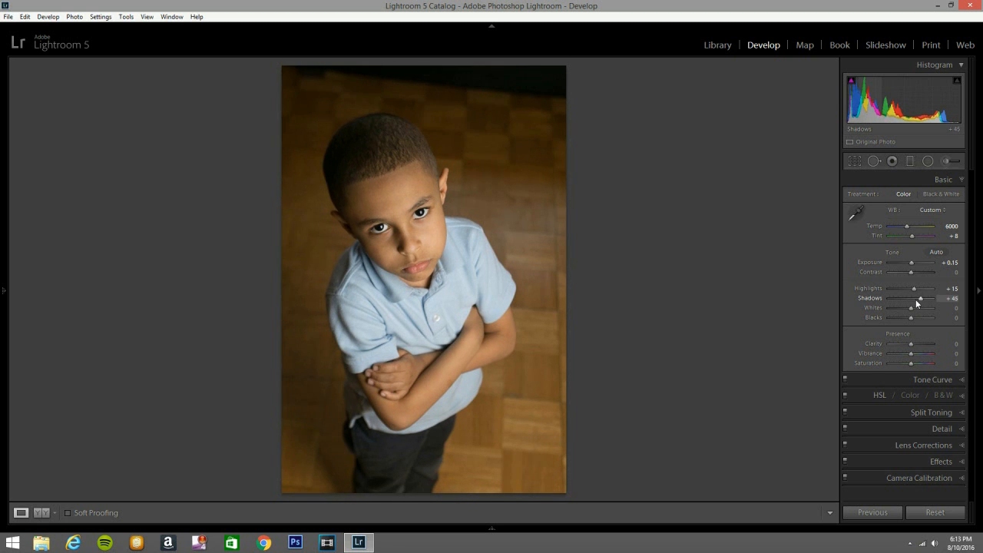
key(Up)
key(Up)
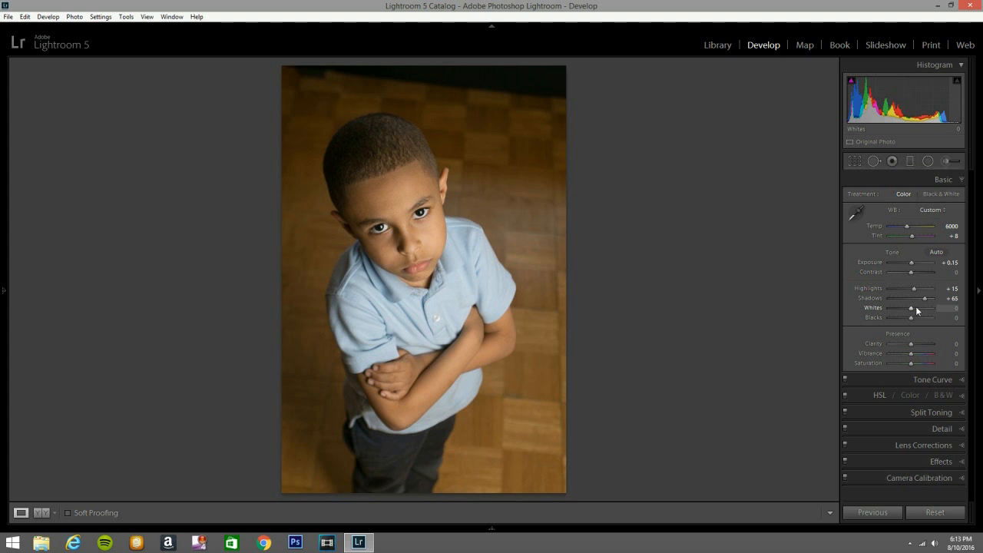
Set the Whites to +35 and the Blacks to -10.
key(Up)
key(Up)
key(Up)
key(Up)
key(Up)
key(Up)
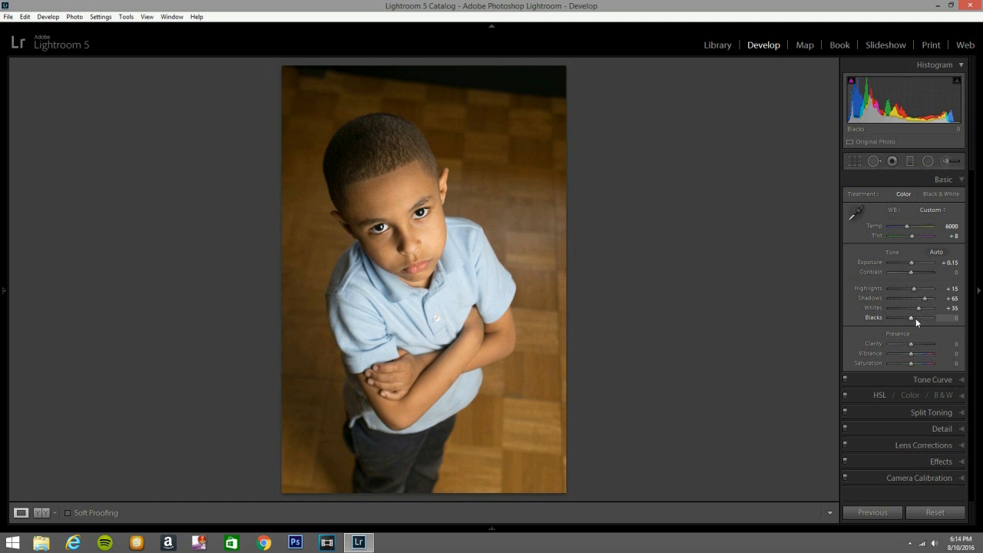
key(Down)
key(Down)
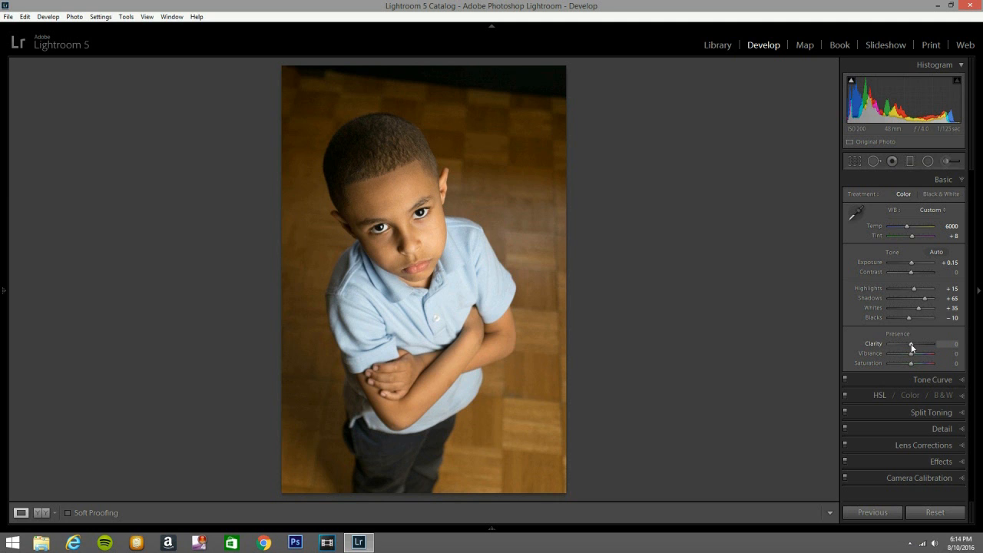
Set the Clarity to +15 and the Vibrance to +7.
key(Up)
key(Up)
key(Up)
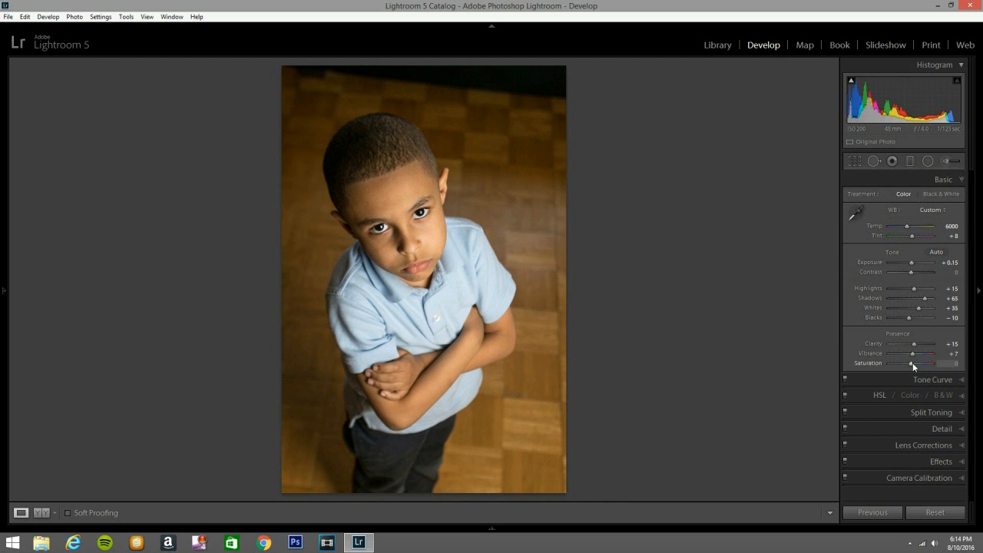
Fine-tune the photo's overall Saturation with small upward and downward changes.
key(Up)
key(Down)
key(Down)
key(Down)
key(Down)
drag(909, 362, 913, 363)
Set the HSL luminance of Orange to +27 and its hue to +4, fine-tuning the Yellow luminance as well.
click(960, 397)
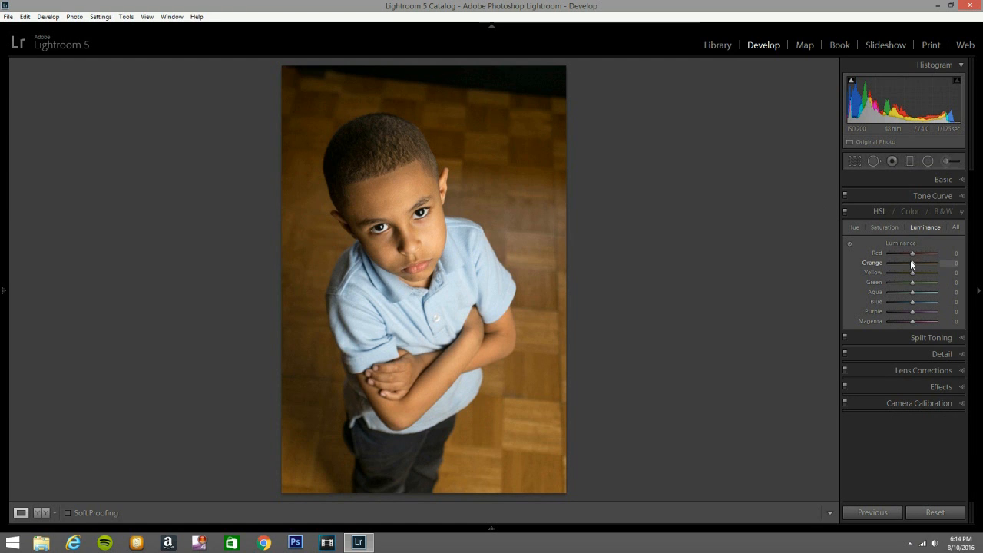
drag(912, 262, 918, 265)
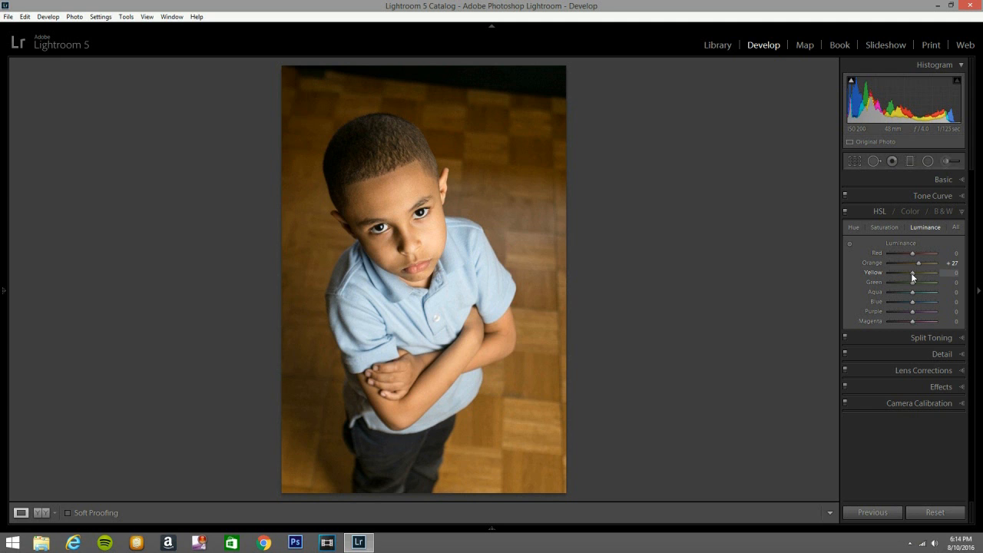
drag(911, 273, 913, 273)
click(850, 228)
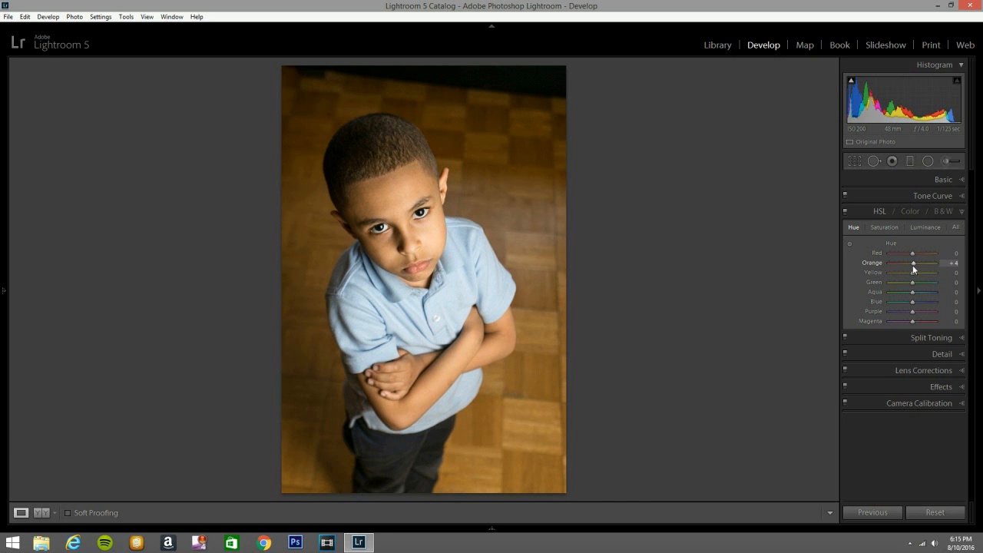
Set the sharpening Amount to 70, the Radius to 1.5 and the Detail to 20.
click(960, 356)
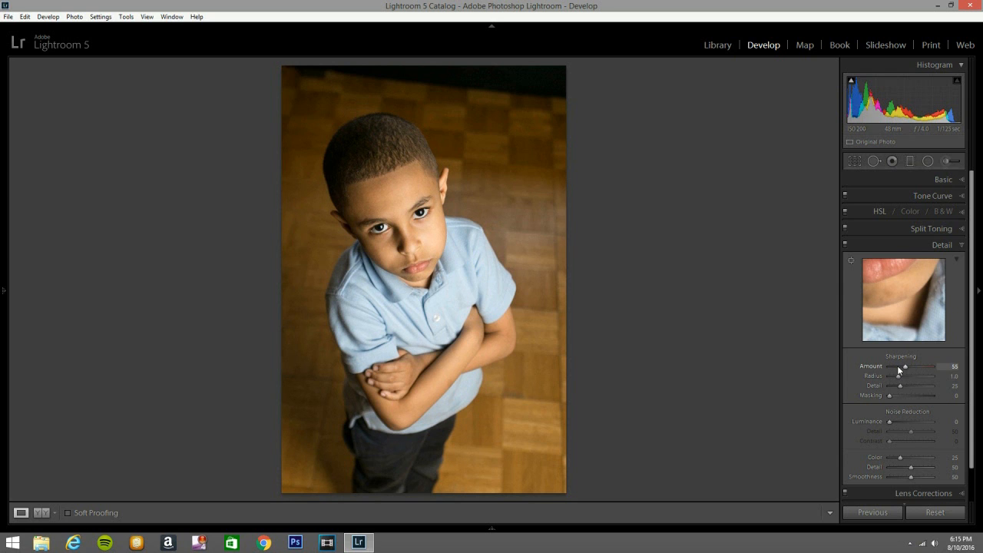
drag(898, 369, 899, 369)
key(Up)
key(Up)
key(Up)
key(Up)
key(Up)
key(Down)
key(Down)
key(Down)
key(Down)
key(Down)
Set the sharpening Masking to 71 while previewing the mask.
alt+click(889, 394)
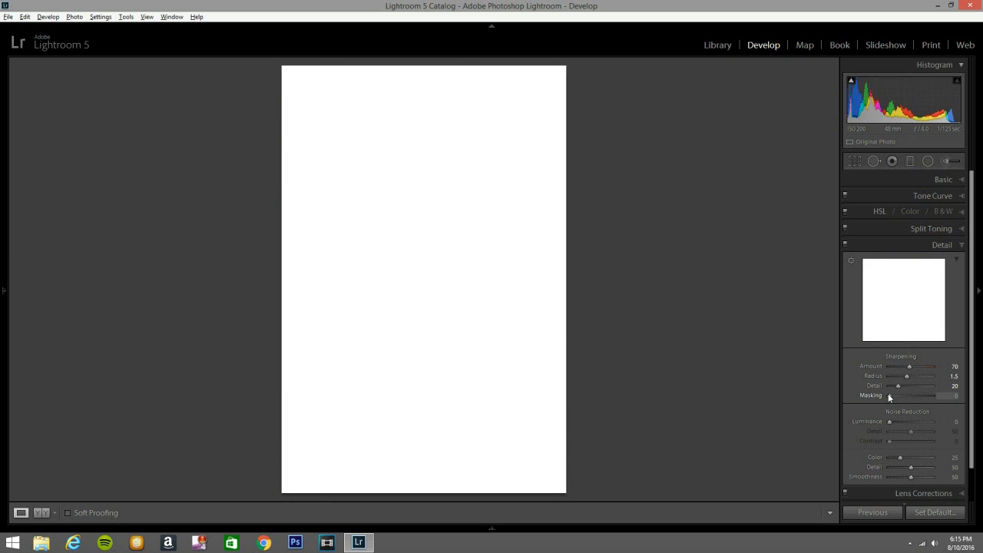
drag(889, 394, 918, 377)
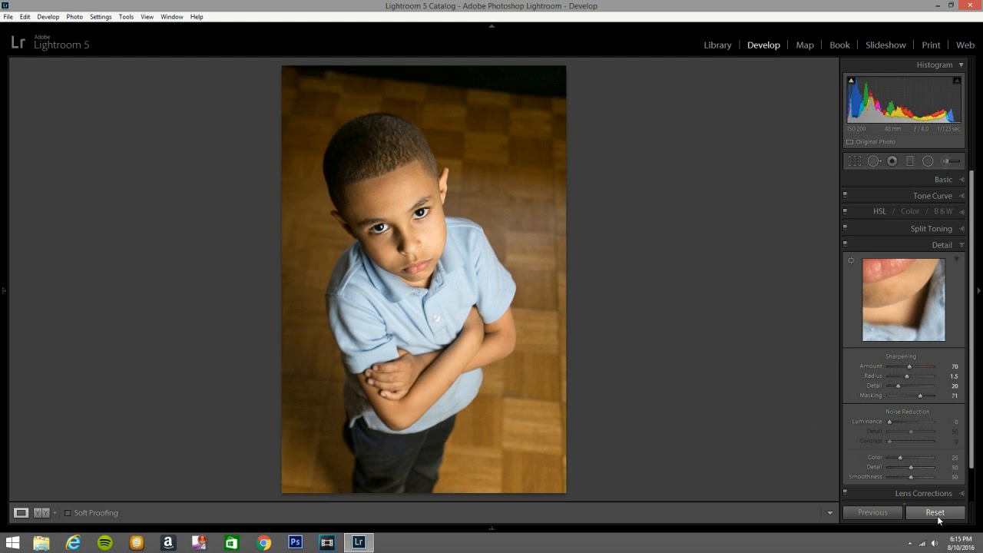
Add a post-crop vignette with an Amount of -17, a Midpoint of 62 and a Feather of 89.
scroll(972, 467, down, 2)
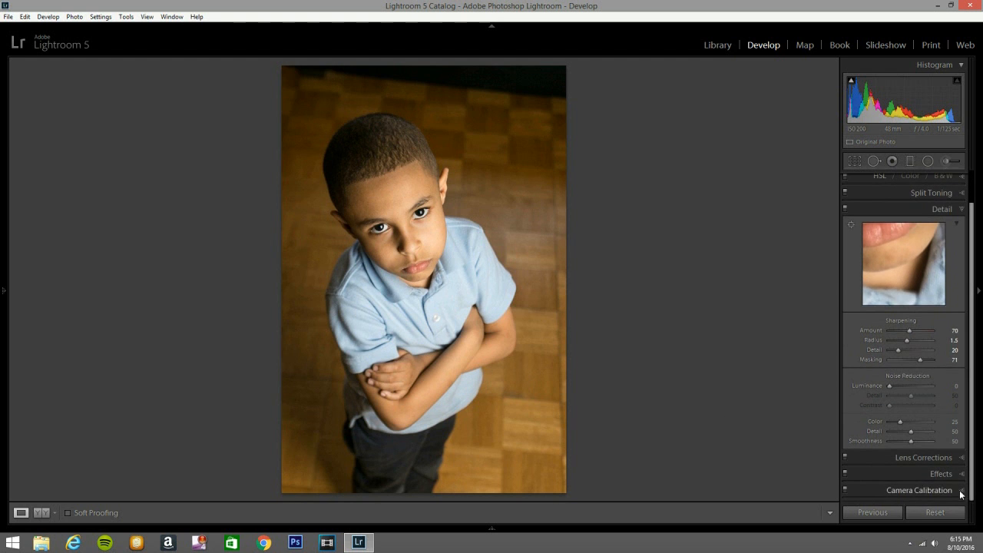
click(960, 475)
drag(910, 314, 907, 316)
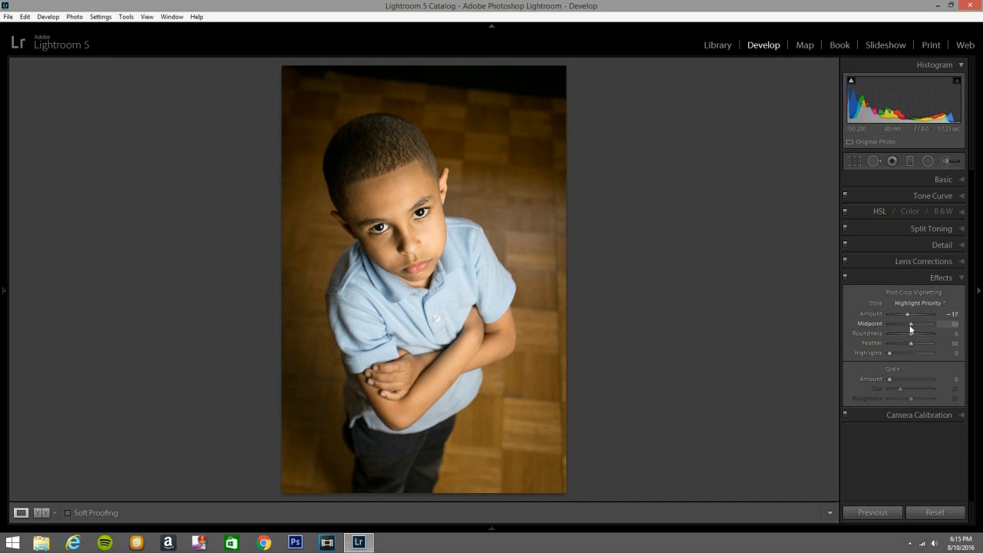
drag(908, 324, 913, 324)
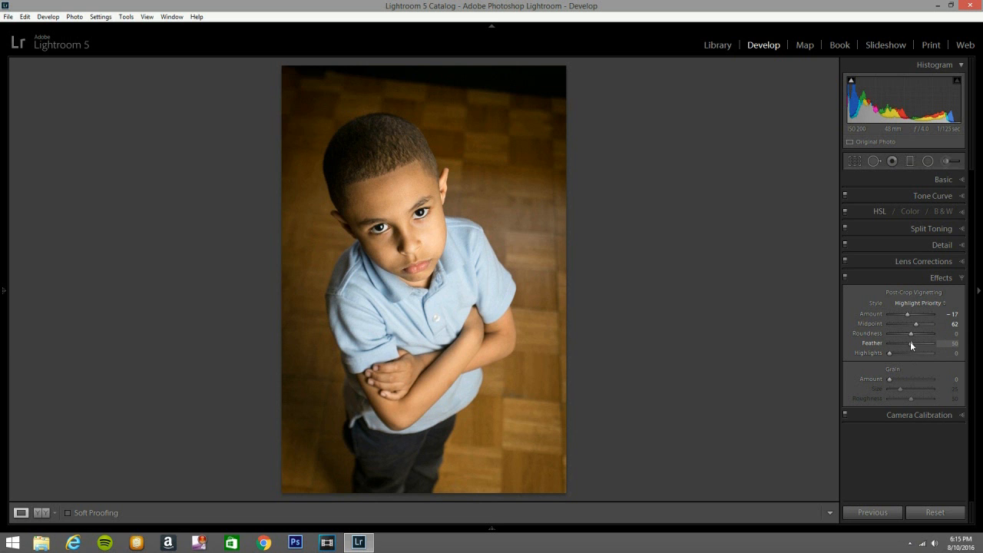
drag(911, 343, 927, 344)
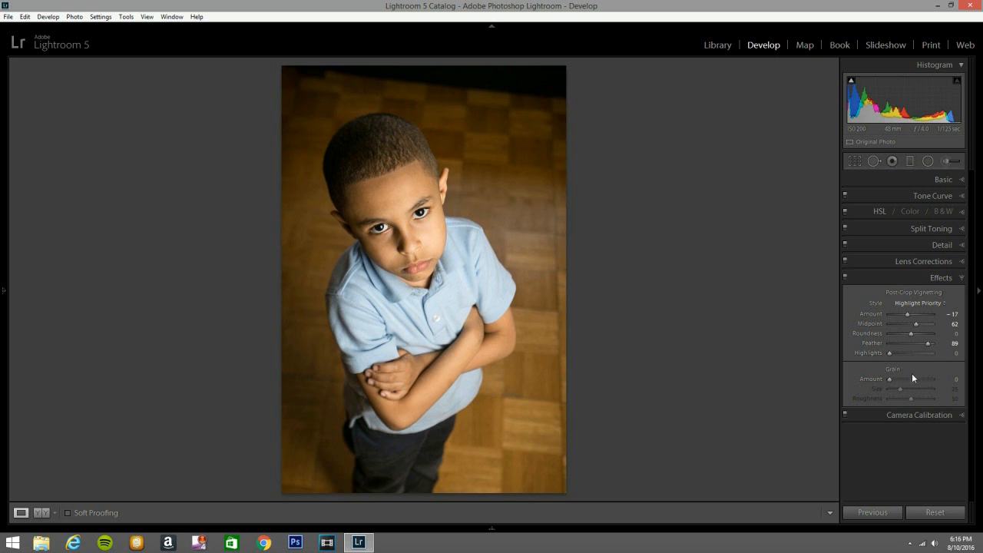
Raise the Blue Primary saturation slightly in the Camera Calibration settings.
click(958, 414)
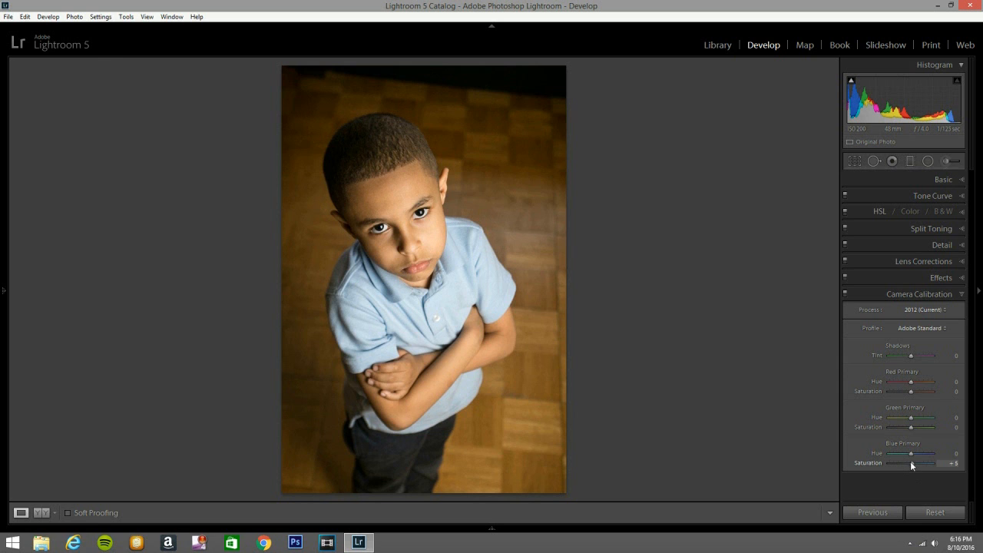
drag(910, 461, 913, 461)
click(959, 294)
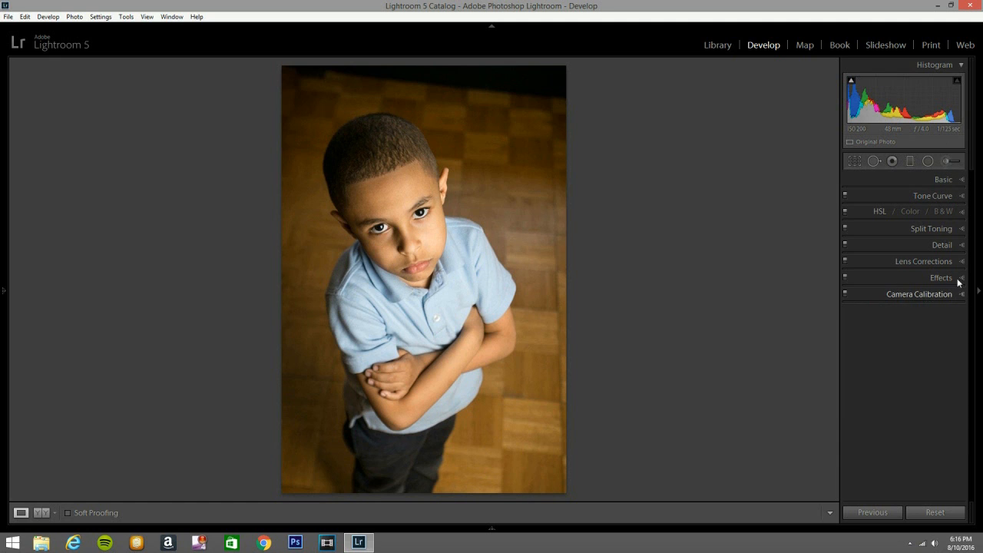
Start a new Adjustment Brush and reset all of its effect settings to zero.
click(942, 162)
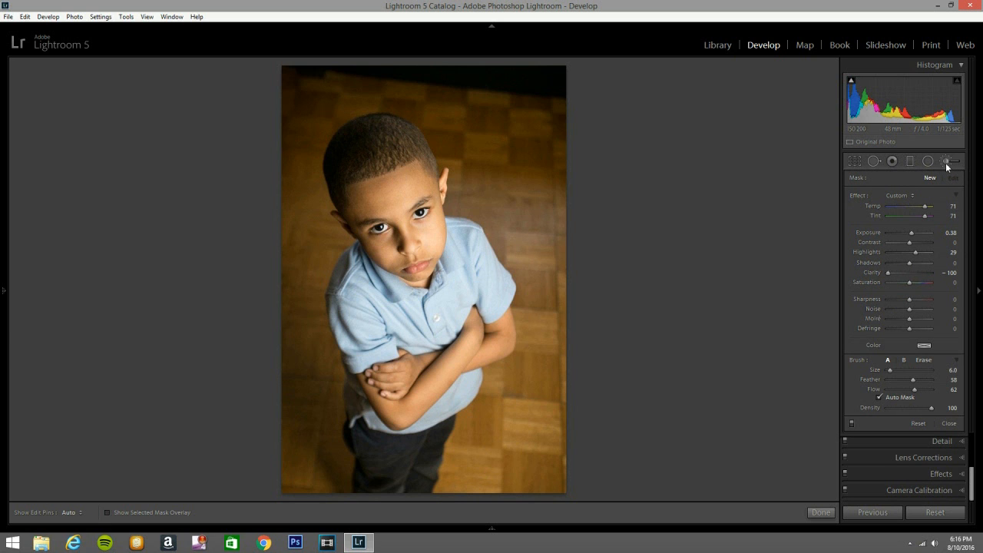
click(907, 196)
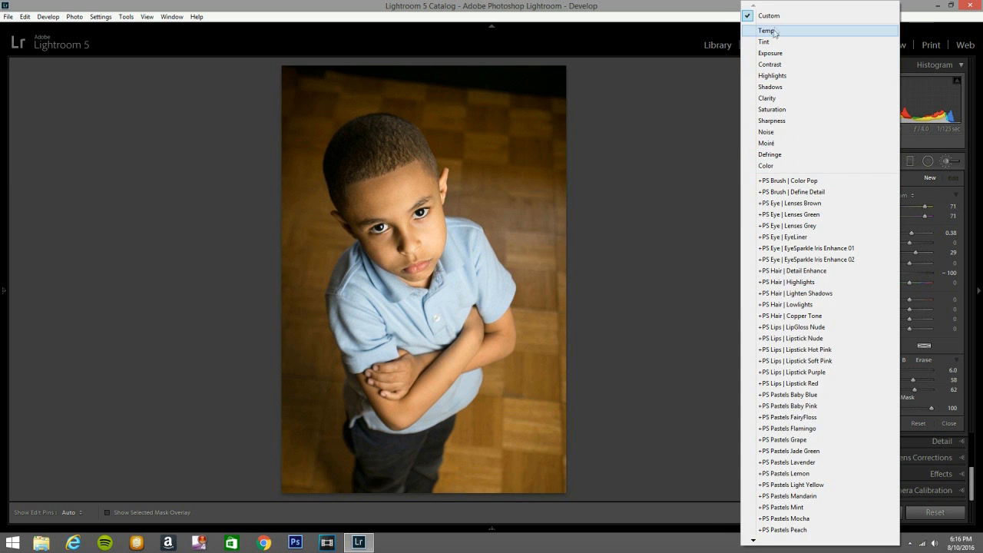
click(716, 298)
double_click(857, 197)
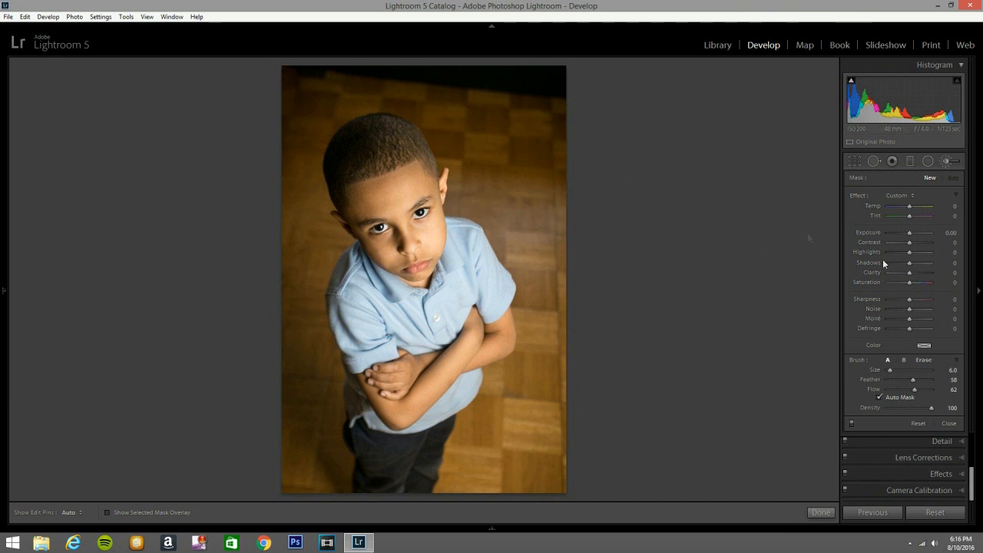
Set the brush to Temp 71, Tint 71, Exposure 0.29, Clarity -100, Saturation 5 and Sharpness -100.
drag(909, 206, 926, 208)
drag(921, 219, 926, 219)
drag(926, 215, 923, 216)
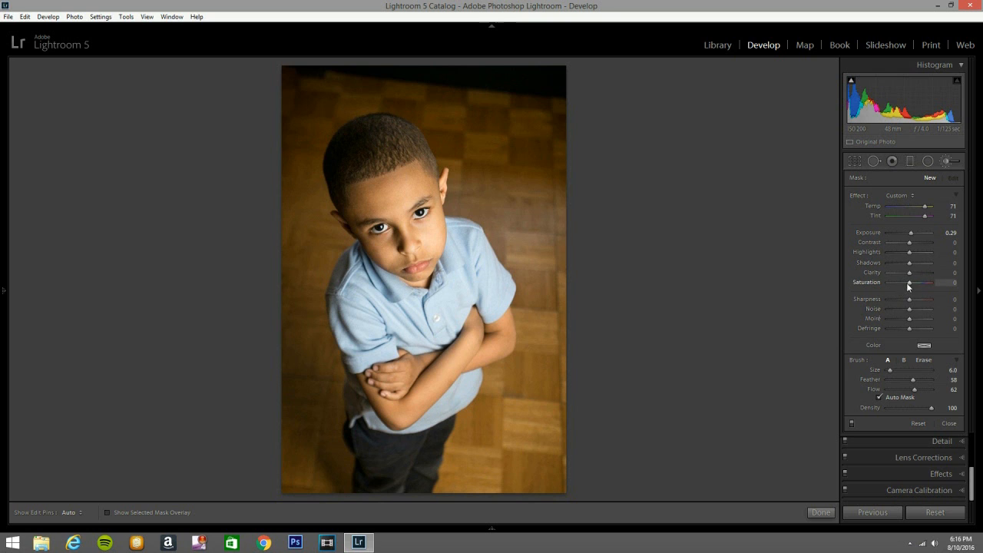
drag(909, 273, 891, 274)
drag(892, 273, 886, 273)
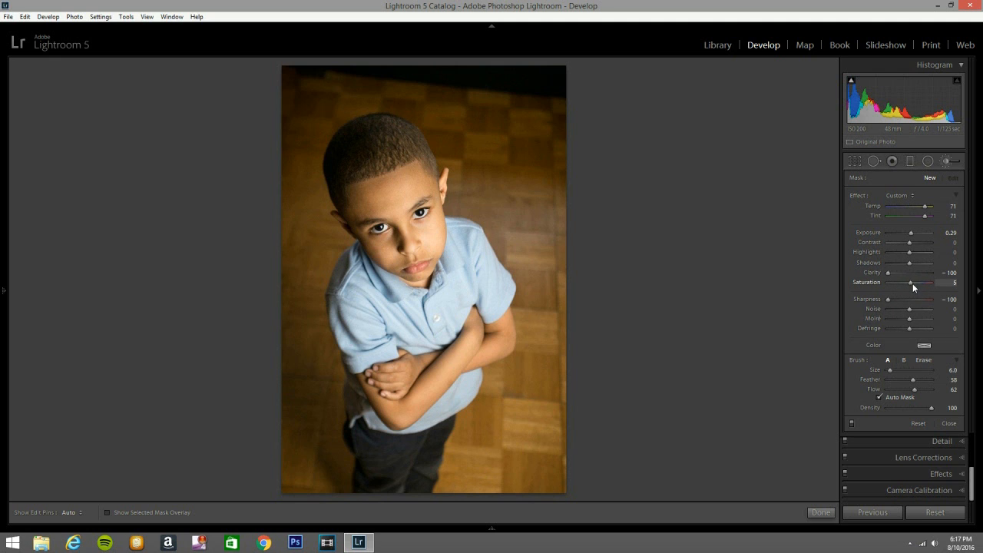
Paint the brush mask over the whole wooden floor background around the boy, with the mask overlay shown and the edit pins hidden.
scroll(518, 167, up, 7)
mouse_move(516, 165)
mouse_down()
mouse_move(515, 121)
mouse_move(549, 111)
mouse_move(498, 90)
mouse_move(545, 76)
mouse_move(473, 93)
mouse_move(502, 93)
mouse_move(401, 66)
mouse_move(365, 70)
mouse_move(427, 73)
mouse_up()
key(h)
key(o)
key(h)
mouse_move(503, 190)
mouse_down()
mouse_move(538, 210)
mouse_move(590, 270)
mouse_move(573, 138)
mouse_move(506, 193)
mouse_move(478, 162)
mouse_move(469, 201)
mouse_move(470, 160)
mouse_move(417, 103)
mouse_move(474, 130)
mouse_move(509, 133)
mouse_move(445, 109)
mouse_move(315, 101)
mouse_move(360, 69)
mouse_move(333, 60)
mouse_move(289, 94)
mouse_move(300, 116)
mouse_move(337, 118)
mouse_move(310, 139)
mouse_move(318, 82)
mouse_move(282, 138)
mouse_move(282, 183)
mouse_move(310, 134)
mouse_move(319, 143)
mouse_move(314, 184)
mouse_move(334, 209)
mouse_move(302, 188)
mouse_move(298, 251)
mouse_move(284, 187)
mouse_move(298, 198)
mouse_move(314, 254)
mouse_move(315, 187)
mouse_move(331, 235)
mouse_up()
scroll(476, 182, down, 6)
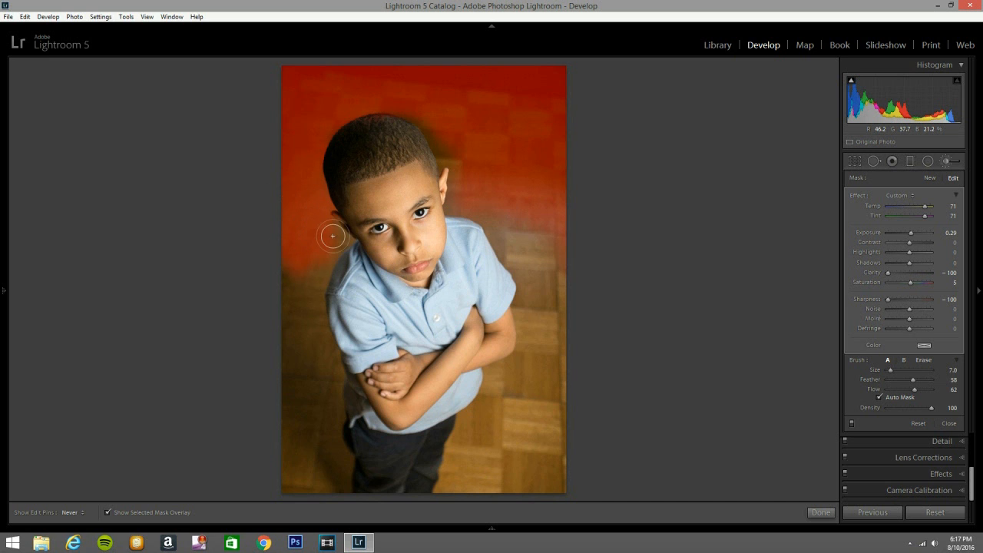
mouse_move(301, 302)
mouse_down()
mouse_move(293, 278)
mouse_move(290, 331)
mouse_move(275, 324)
mouse_move(279, 311)
mouse_move(280, 400)
mouse_move(293, 441)
mouse_move(291, 336)
mouse_move(292, 479)
mouse_move(309, 507)
mouse_move(347, 464)
mouse_move(342, 483)
mouse_move(323, 411)
mouse_move(333, 374)
mouse_move(330, 439)
mouse_move(323, 385)
mouse_move(298, 433)
mouse_move(314, 352)
mouse_move(312, 467)
mouse_move(337, 476)
mouse_move(317, 344)
mouse_move(317, 290)
mouse_move(332, 254)
mouse_move(312, 291)
mouse_move(311, 330)
mouse_move(332, 382)
mouse_move(304, 269)
mouse_move(331, 242)
mouse_move(310, 183)
mouse_move(313, 147)
mouse_move(364, 107)
mouse_move(412, 111)
mouse_move(432, 154)
mouse_move(435, 137)
mouse_move(457, 168)
mouse_move(458, 157)
mouse_move(451, 209)
mouse_move(459, 191)
mouse_move(457, 210)
mouse_move(514, 242)
mouse_move(523, 234)
mouse_move(520, 244)
mouse_move(486, 200)
mouse_move(545, 251)
mouse_move(552, 227)
mouse_move(566, 264)
mouse_move(486, 213)
mouse_move(525, 260)
mouse_move(539, 349)
mouse_move(551, 349)
mouse_move(554, 311)
mouse_move(538, 340)
mouse_move(527, 331)
mouse_move(528, 358)
mouse_move(488, 381)
mouse_move(518, 358)
mouse_move(492, 378)
mouse_move(513, 401)
mouse_move(568, 379)
mouse_up()
mouse_move(553, 428)
mouse_down()
mouse_move(555, 502)
mouse_move(555, 423)
mouse_move(575, 443)
mouse_move(522, 479)
mouse_move(527, 449)
mouse_move(492, 473)
mouse_move(511, 444)
mouse_up()
mouse_move(514, 404)
mouse_down()
mouse_move(452, 444)
mouse_move(452, 476)
mouse_move(460, 454)
mouse_move(460, 477)
mouse_move(537, 463)
mouse_up()
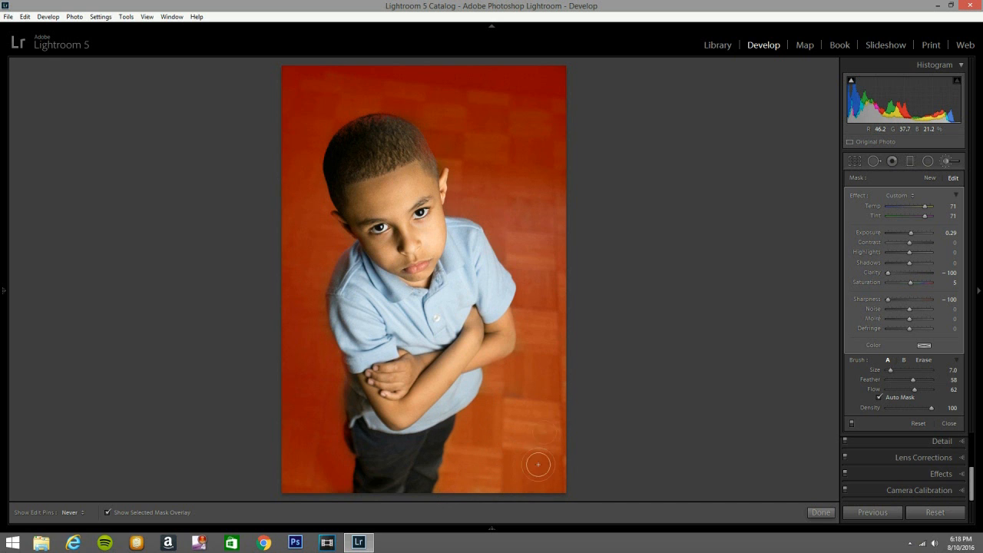
mouse_move(519, 383)
mouse_down()
mouse_move(491, 368)
mouse_move(531, 381)
mouse_up()
Erase the mask spill along the boy's shirt and trousers with a size 2.0 eraser, and hide the mask overlay.
click(919, 360)
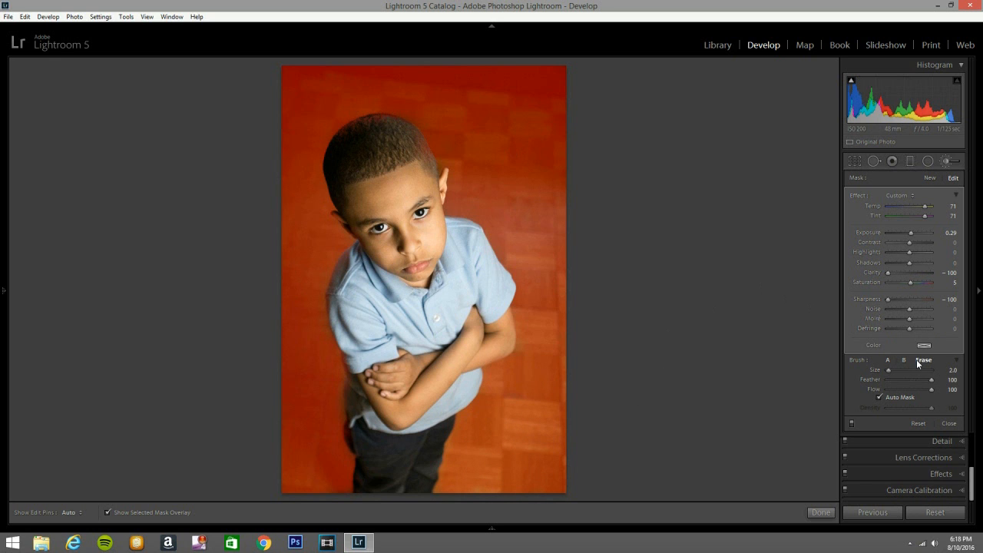
key(h)
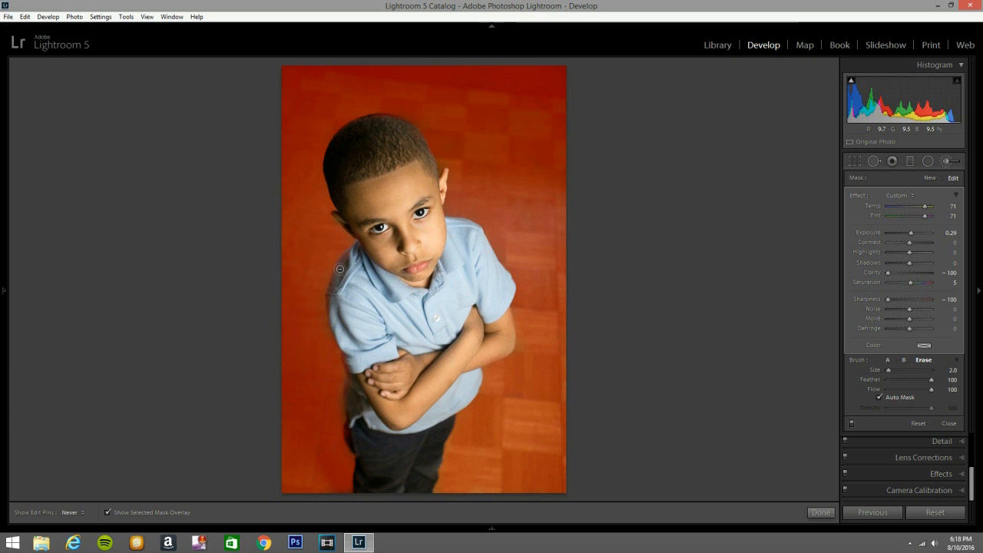
mouse_move(346, 325)
mouse_down()
mouse_move(333, 355)
mouse_move(348, 385)
mouse_move(349, 368)
mouse_move(362, 492)
mouse_up()
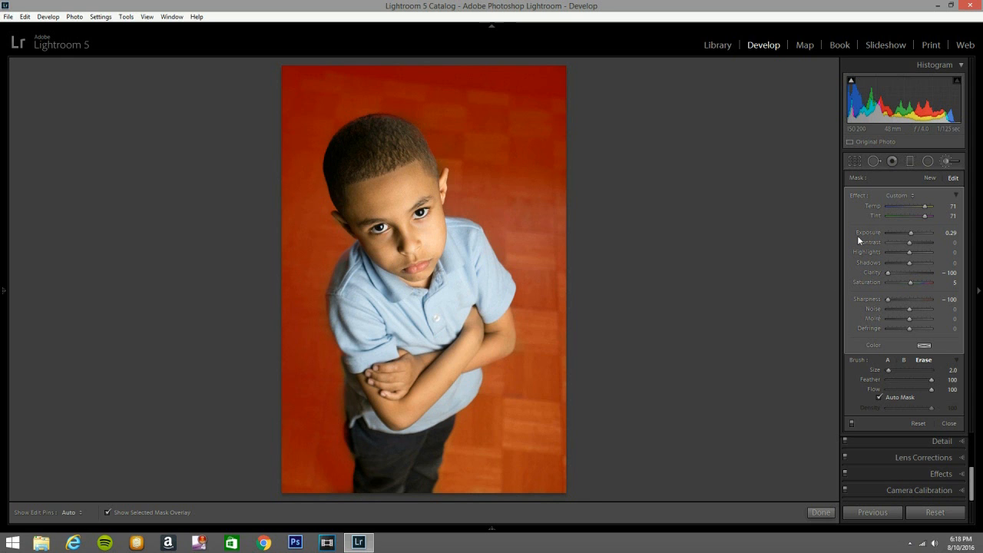
key(o)
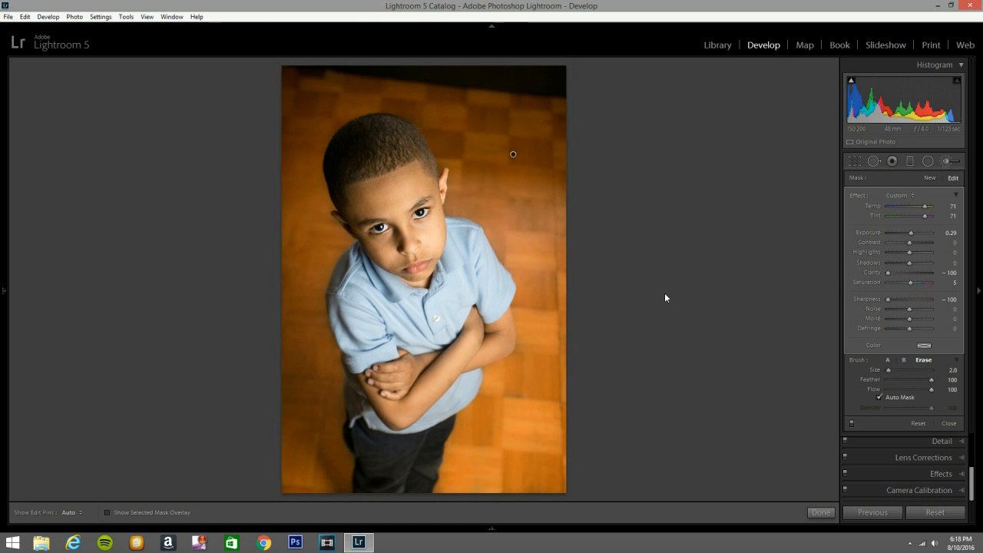
Tint the background mask pink with hue 334 and saturation 21%, and set its Exposure to -0.29.
click(925, 346)
click(810, 374)
drag(810, 375, 810, 379)
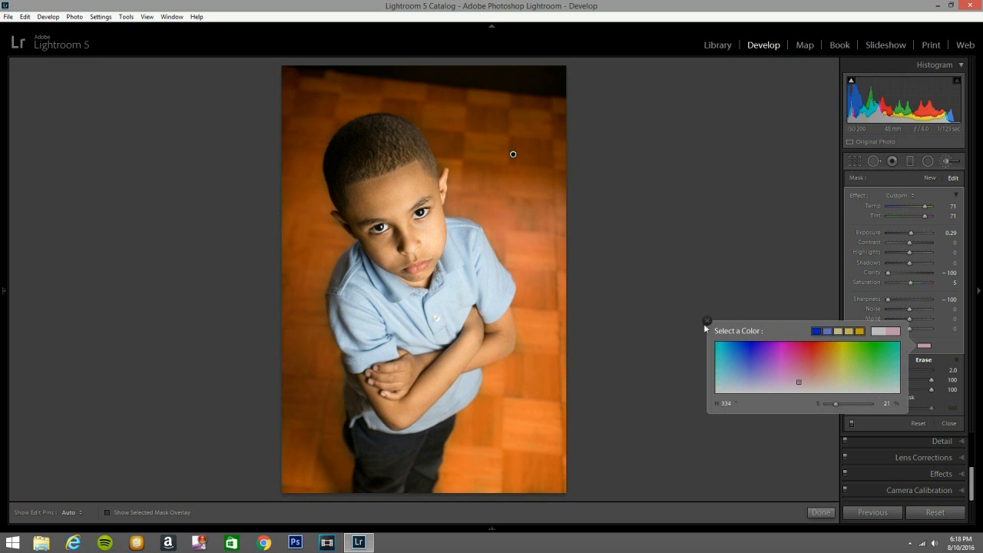
click(706, 321)
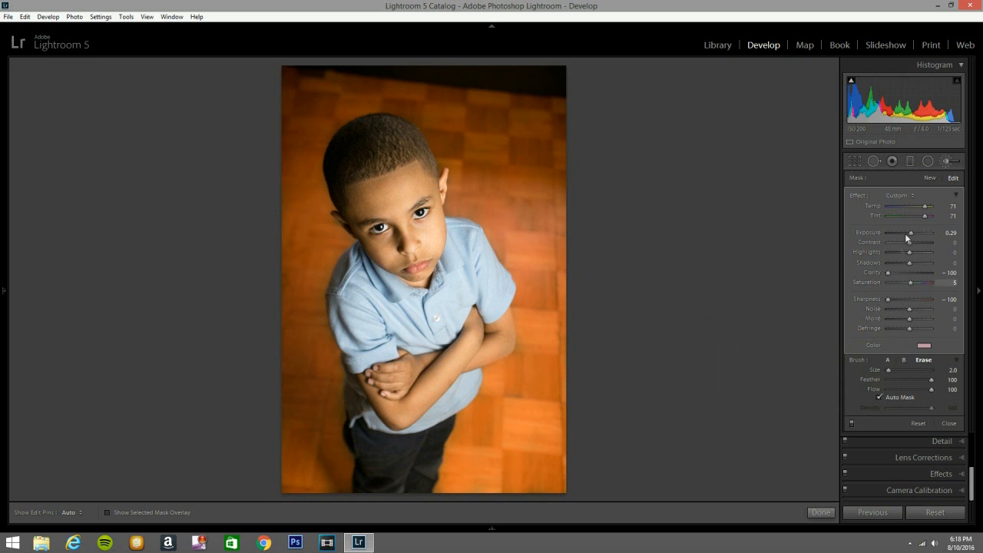
drag(911, 232, 910, 231)
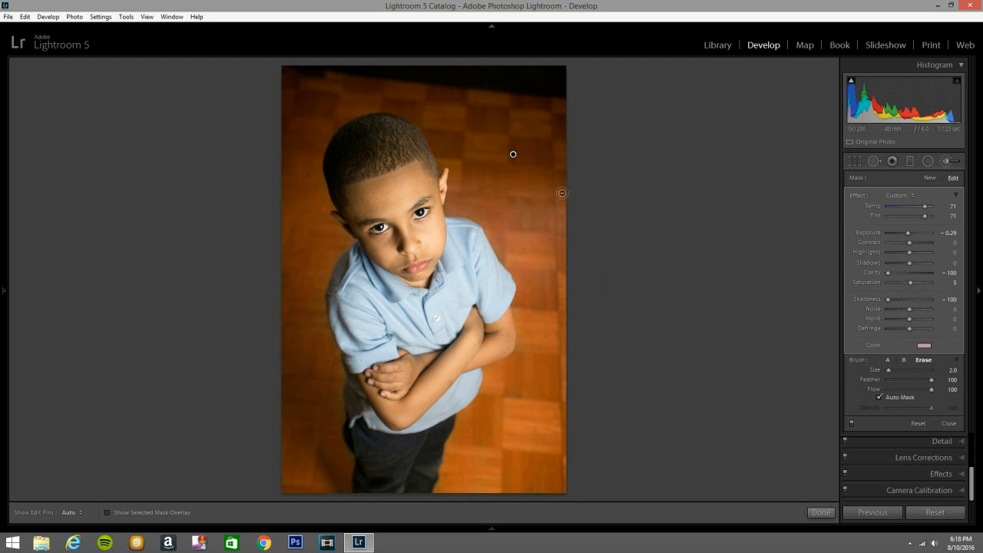
Start a new Adjustment Brush mask with a pink colour tint of hue 338 and saturation 35%.
click(888, 359)
key(h)
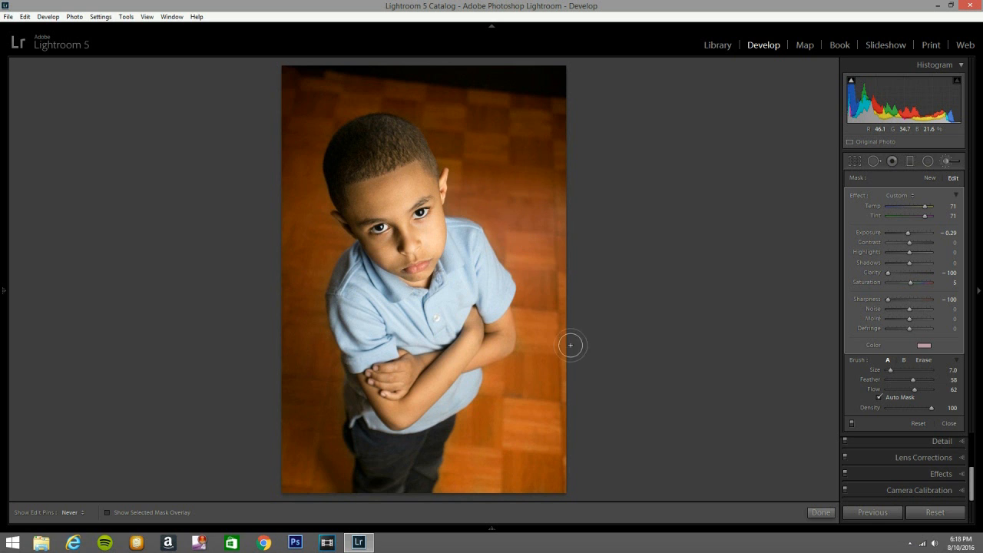
key(h)
click(946, 162)
click(947, 162)
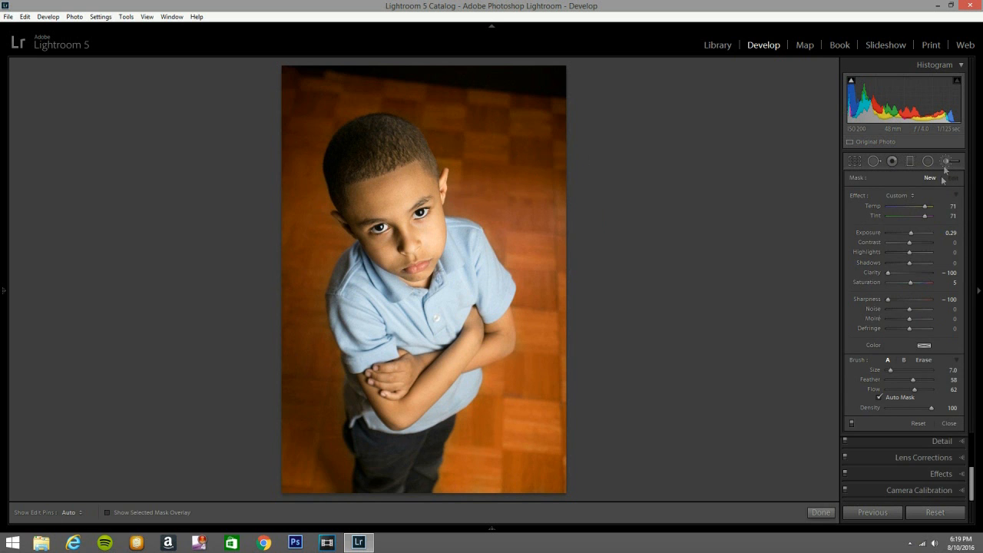
click(923, 344)
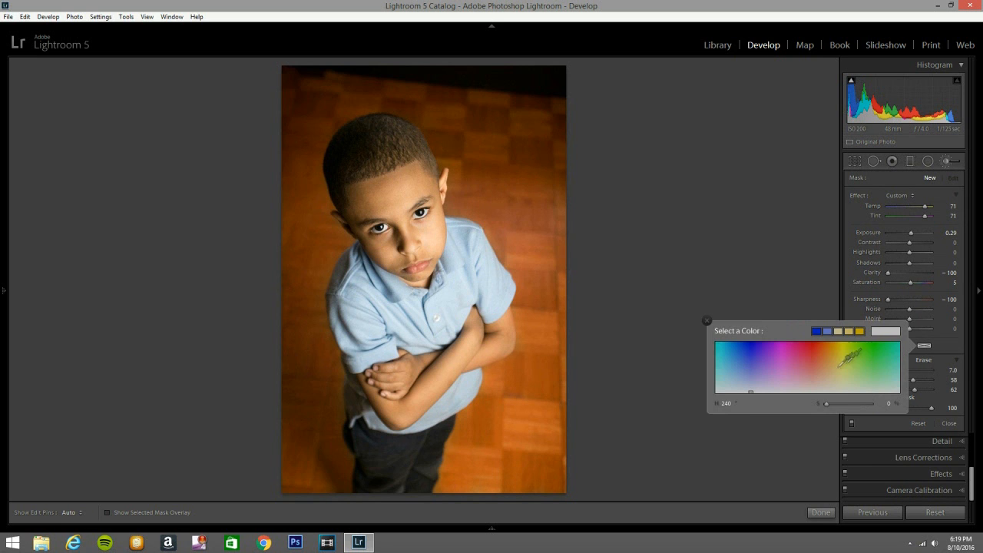
click(803, 374)
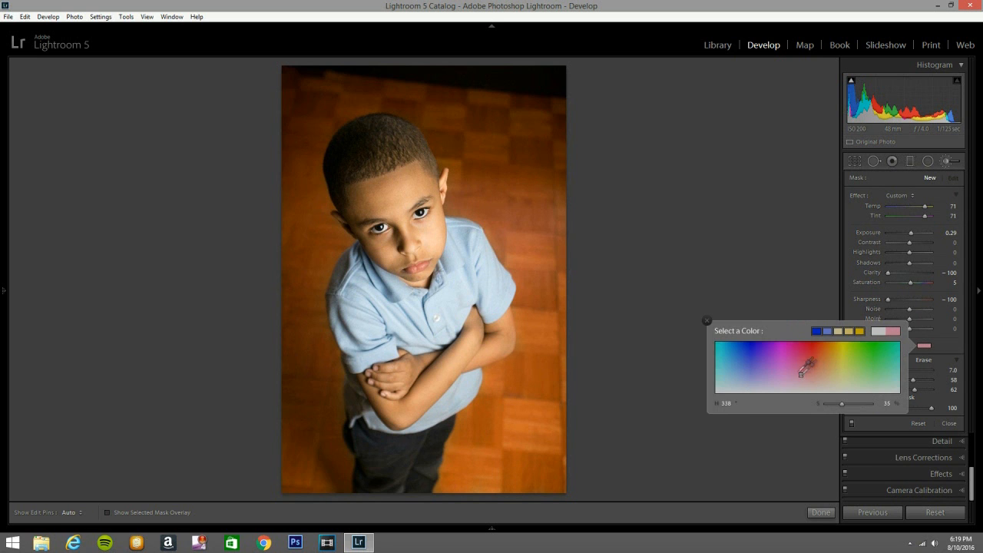
Paint the bright floor area to the lower right of the boy, using an Exposure of -0.19 and a brush size of 13.
click(524, 388)
mouse_move(498, 428)
mouse_down()
mouse_move(531, 406)
mouse_move(520, 383)
mouse_up()
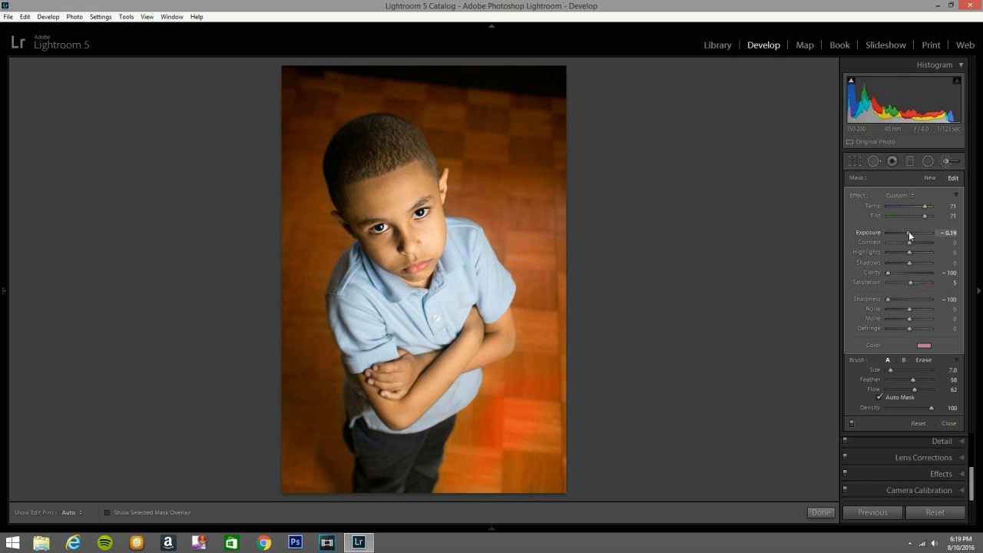
scroll(536, 425, up, 4)
scroll(536, 425, up, 2)
mouse_move(502, 458)
mouse_down()
mouse_move(543, 380)
mouse_move(551, 306)
mouse_move(540, 466)
mouse_move(557, 442)
mouse_move(575, 438)
mouse_move(511, 455)
mouse_move(494, 420)
mouse_move(455, 489)
mouse_move(502, 388)
mouse_move(514, 375)
mouse_move(510, 383)
mouse_move(543, 380)
mouse_move(543, 351)
mouse_move(569, 350)
mouse_move(574, 313)
mouse_move(538, 329)
mouse_up()
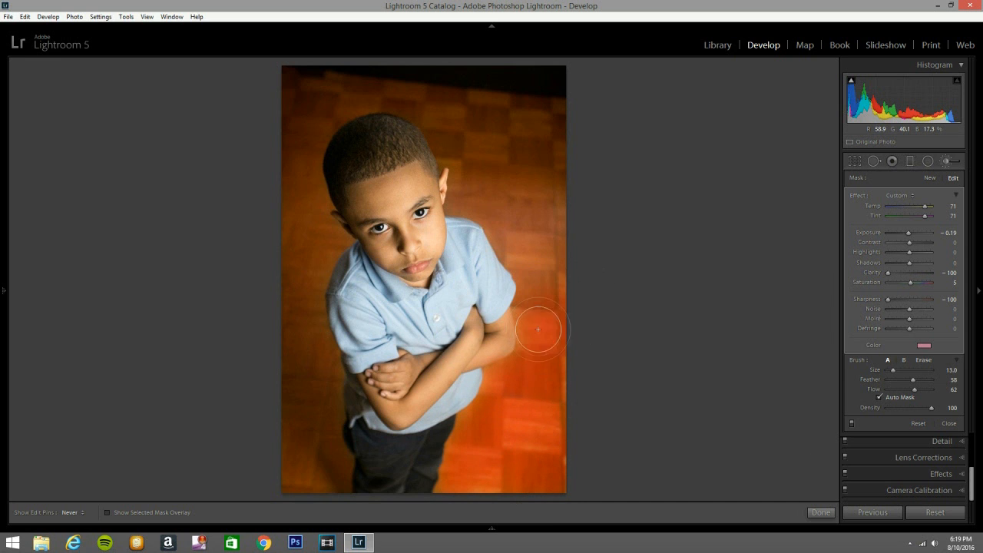
Remove the colour tint from the lower-right floor mask and reduce the brush size to 4.0.
click(923, 346)
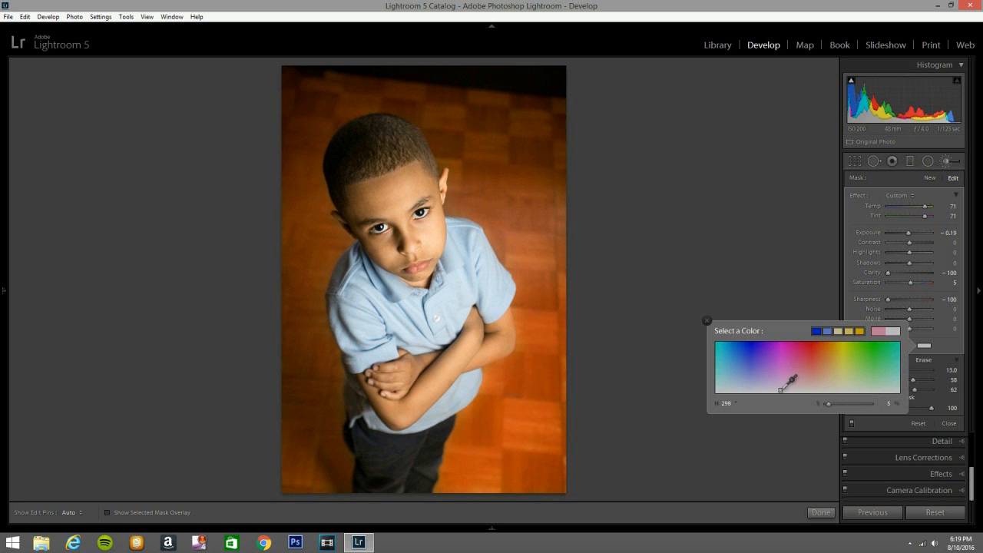
drag(779, 388, 782, 391)
click(705, 316)
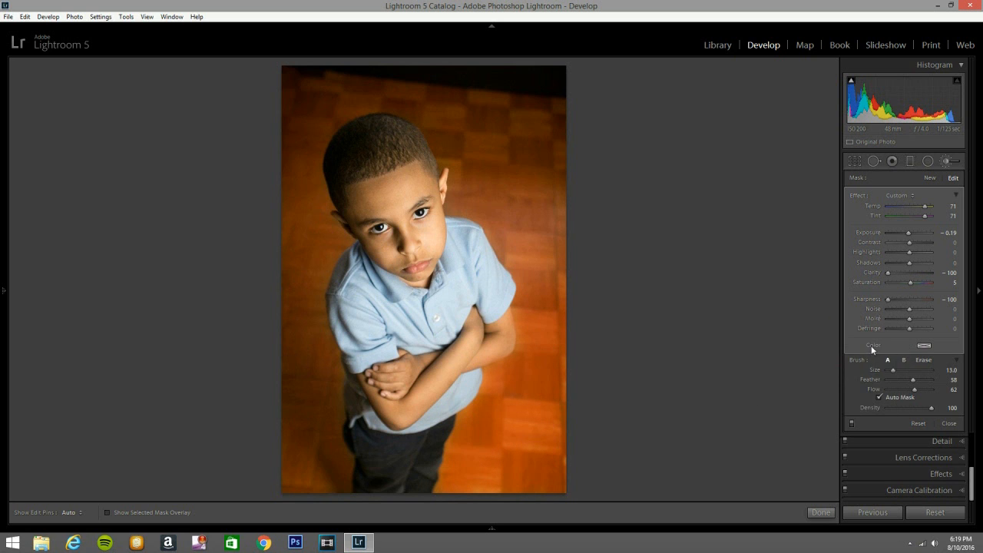
scroll(499, 409, down, 4)
scroll(502, 384, down, 3)
key(h)
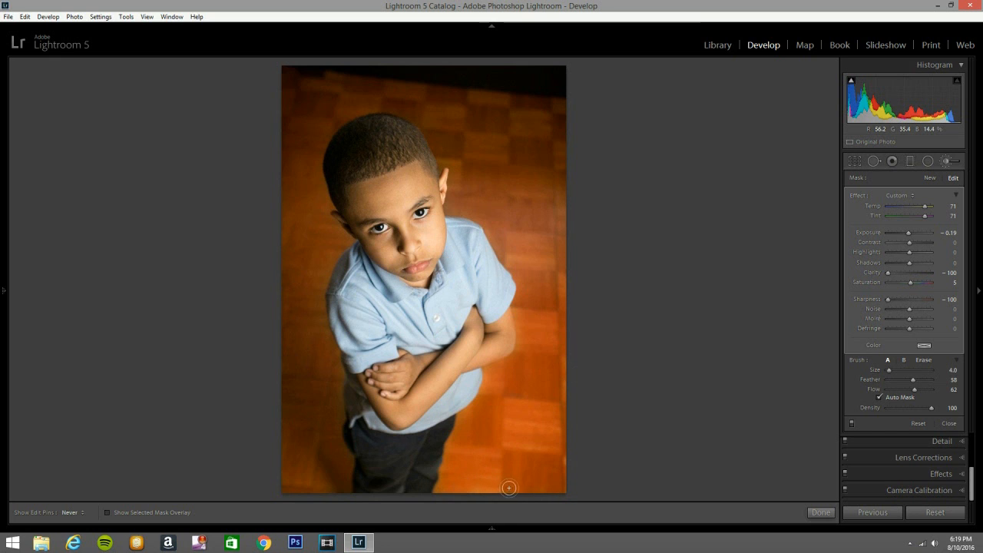
key(h)
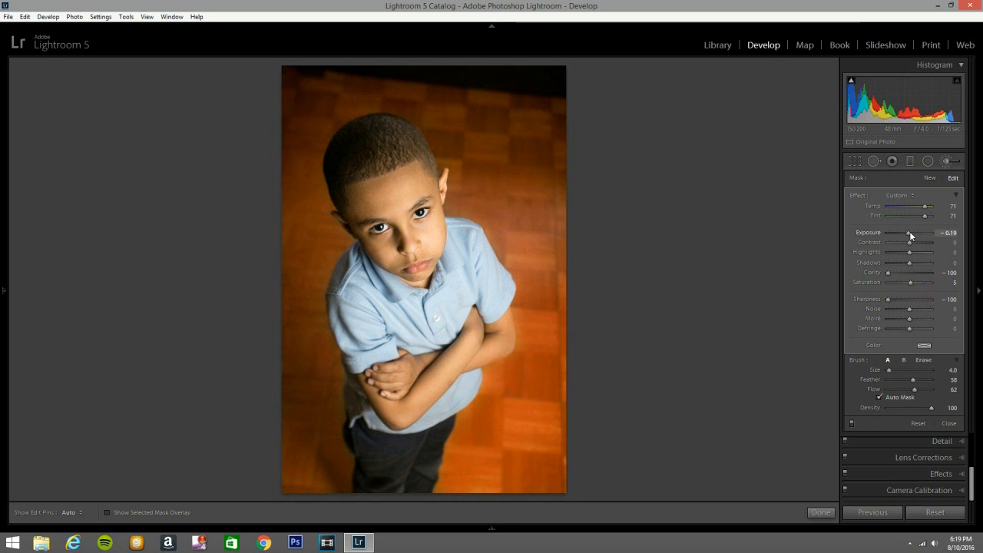
Fine-tune the Exposure of the lower-right floor mask to 0.09.
drag(907, 230, 907, 231)
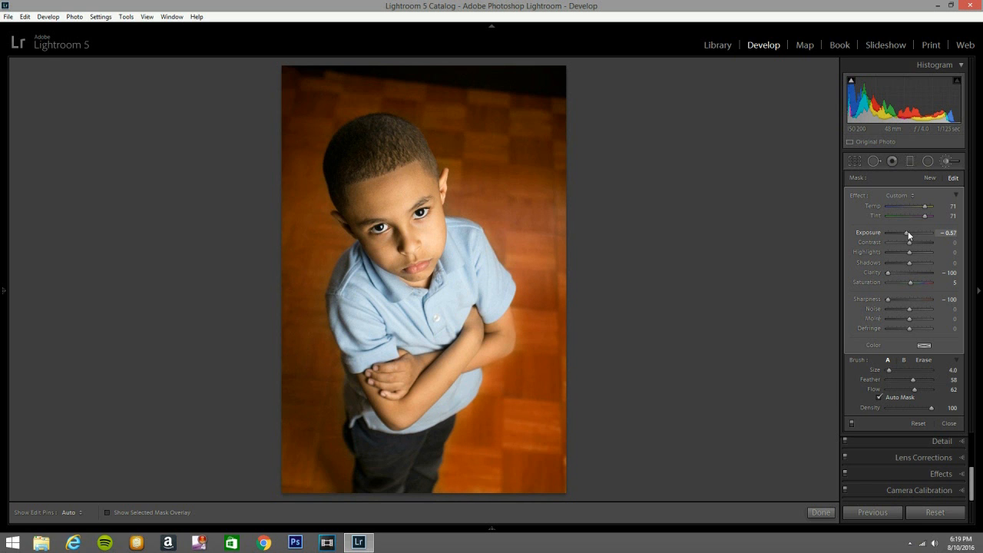
drag(908, 230, 906, 233)
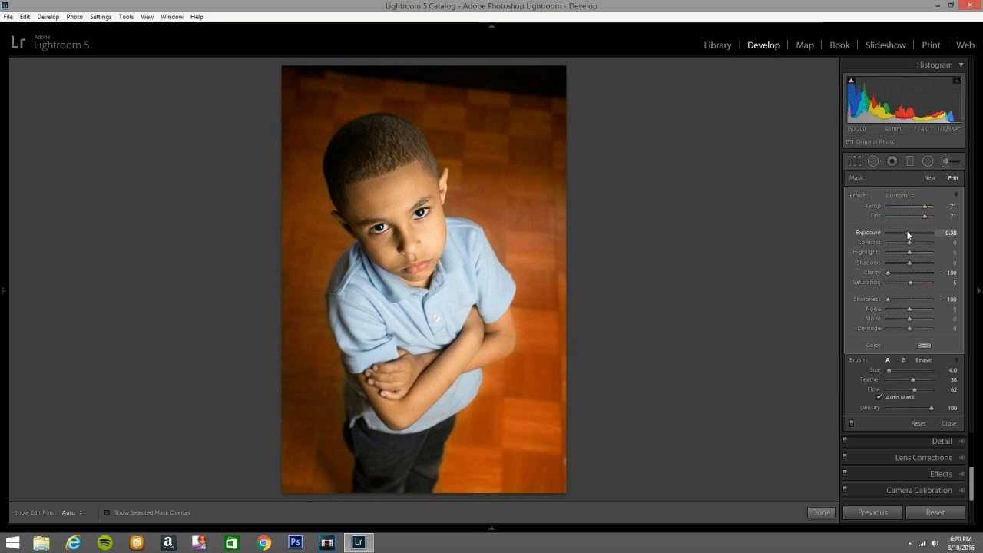
drag(908, 231, 909, 230)
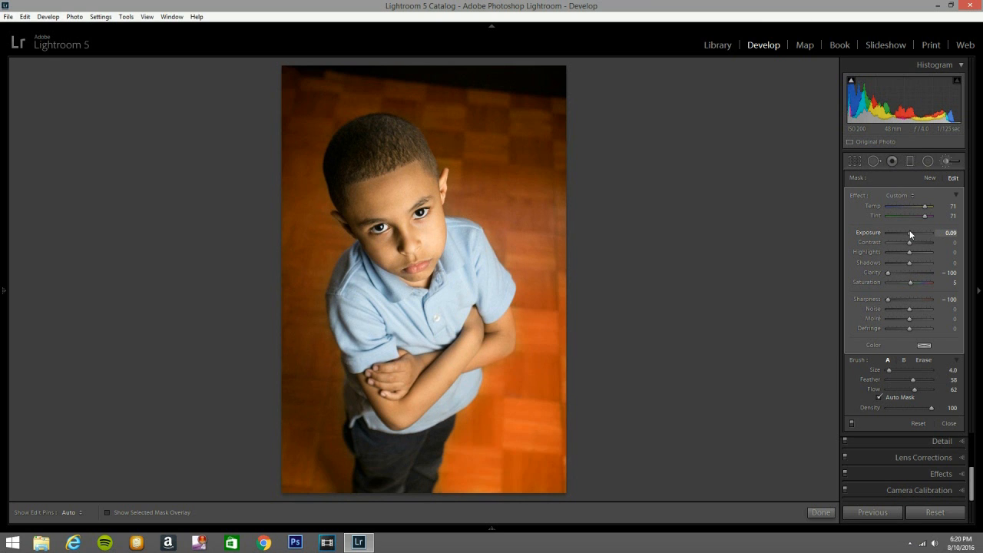
Lower the Exposure of the lower-right floor mask to -0.09.
double_click(909, 230)
drag(909, 232, 908, 232)
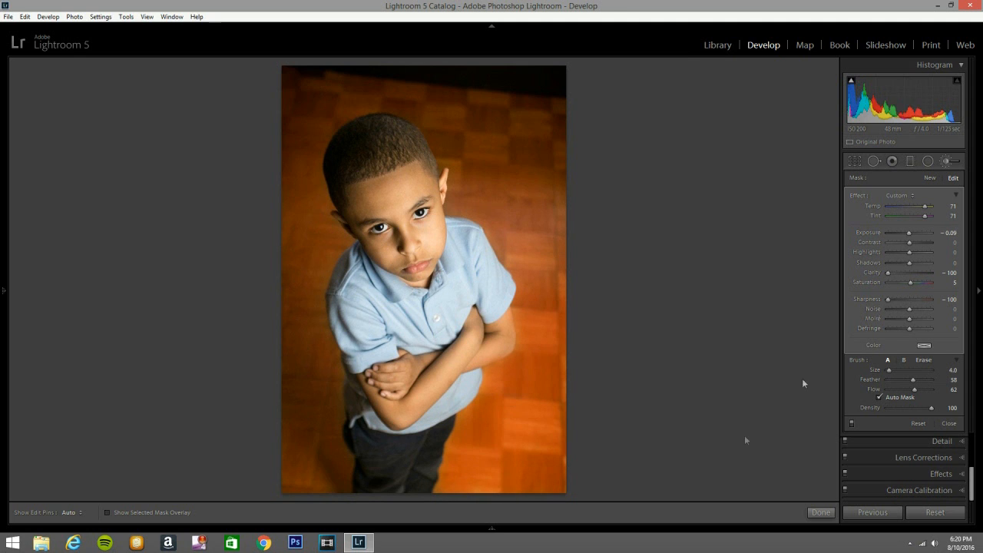
Straighten the photo to an angle of -1.72 and shift it slightly upward within the crop frame.
click(853, 162)
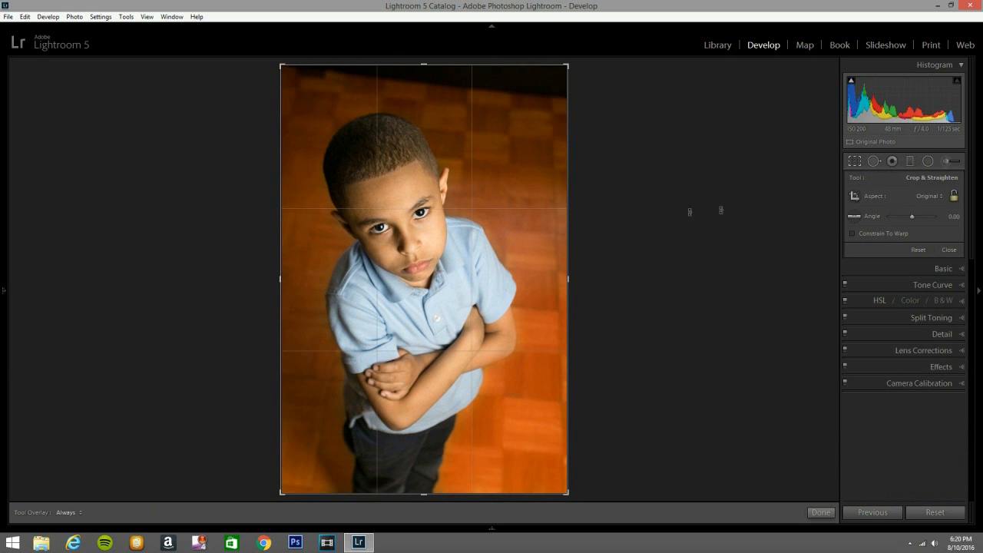
drag(603, 244, 601, 237)
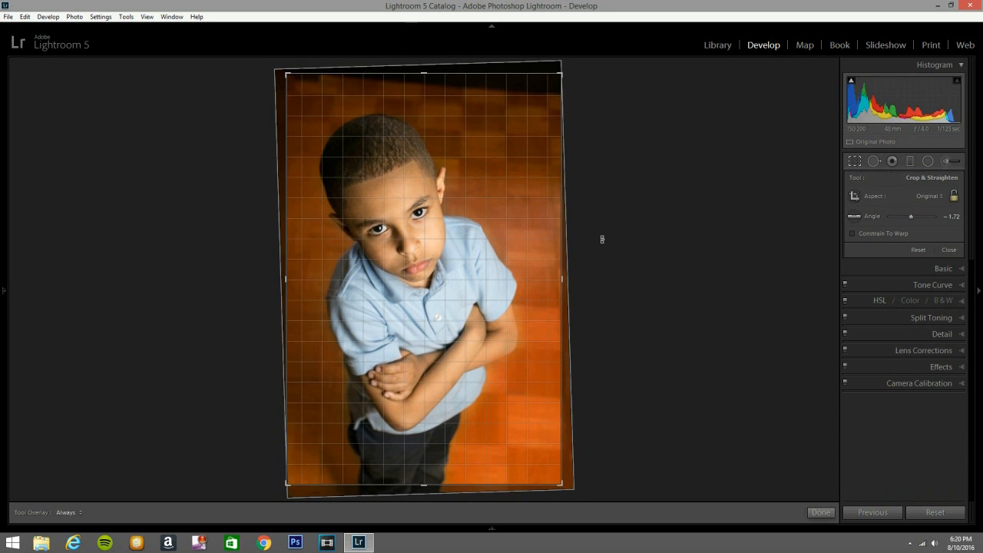
drag(503, 228, 499, 212)
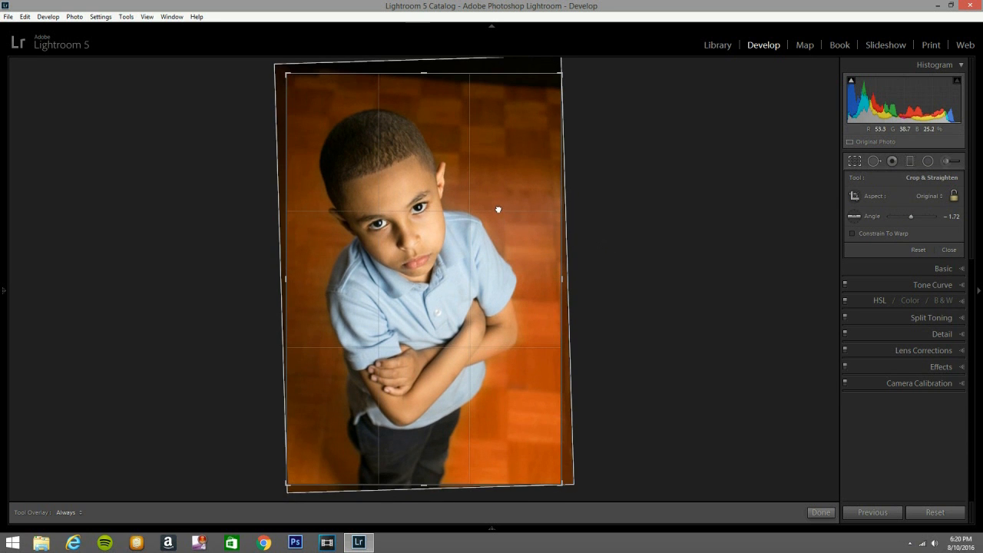
click(850, 162)
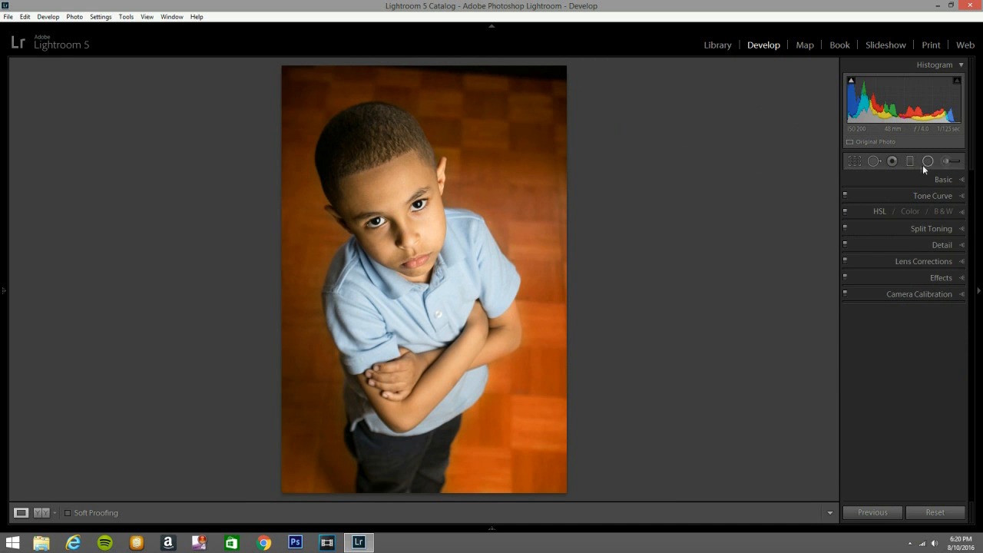
Heal the dark strip along the photo's upper edge at size 77, sampling the wooden floor just below it.
click(873, 160)
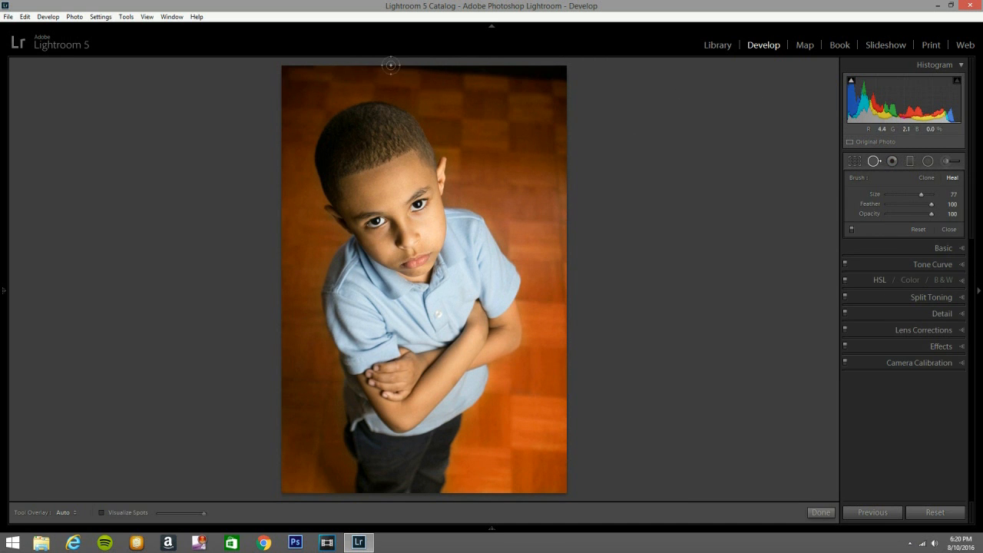
drag(374, 71, 576, 73)
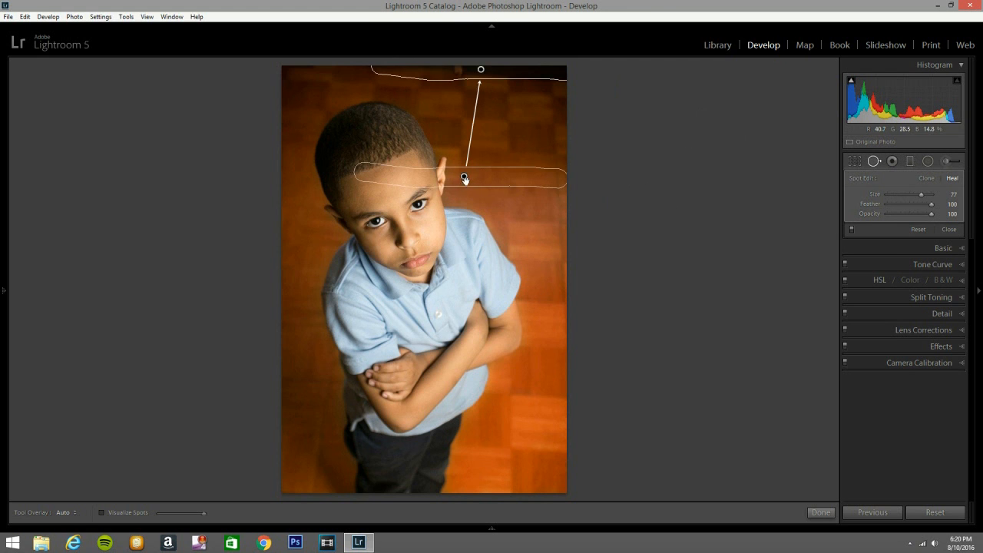
drag(466, 176, 477, 91)
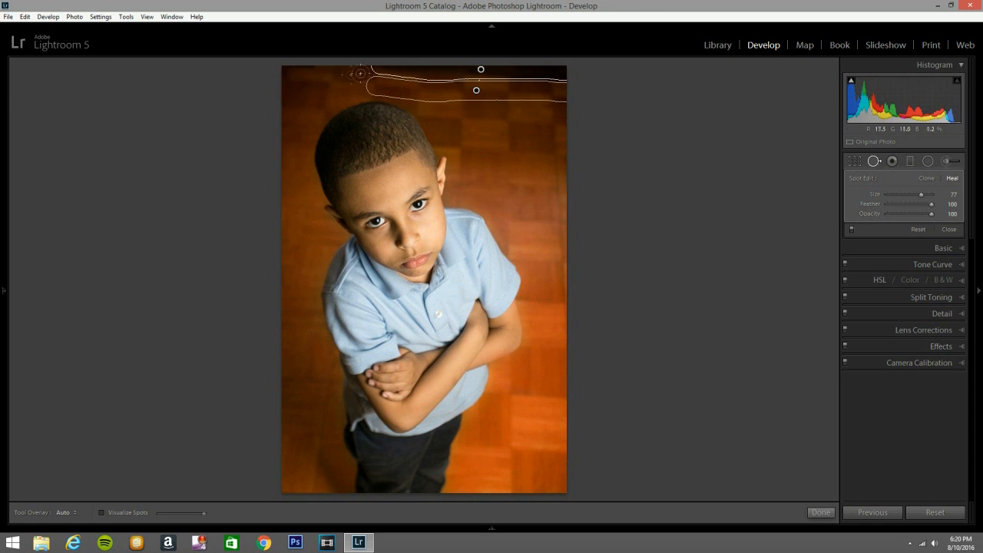
Extend the upper-edge spot repair toward the left, sample the floor directly below it, and switch the repair to Clone.
mouse_move(358, 62)
mouse_down()
mouse_move(572, 71)
mouse_move(477, 67)
mouse_up()
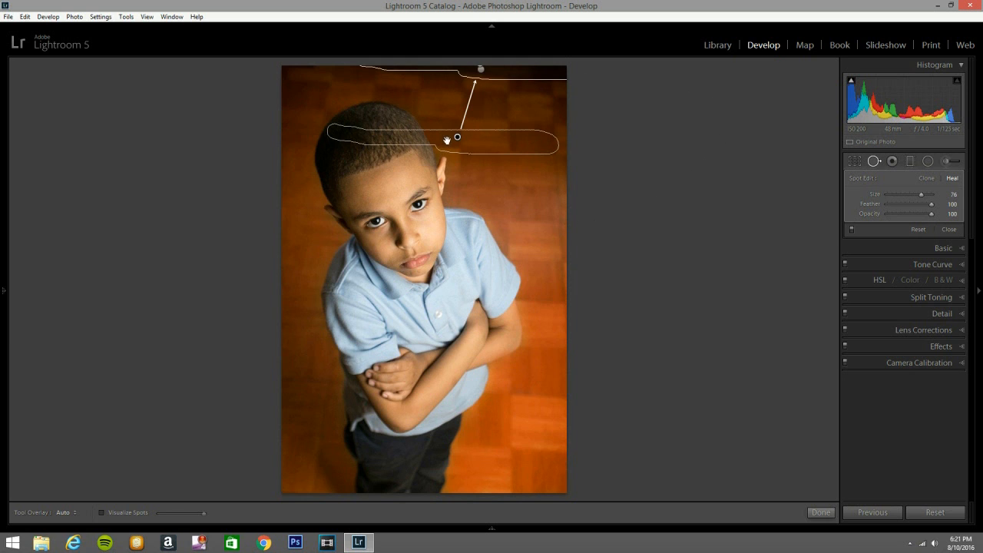
drag(479, 96, 479, 97)
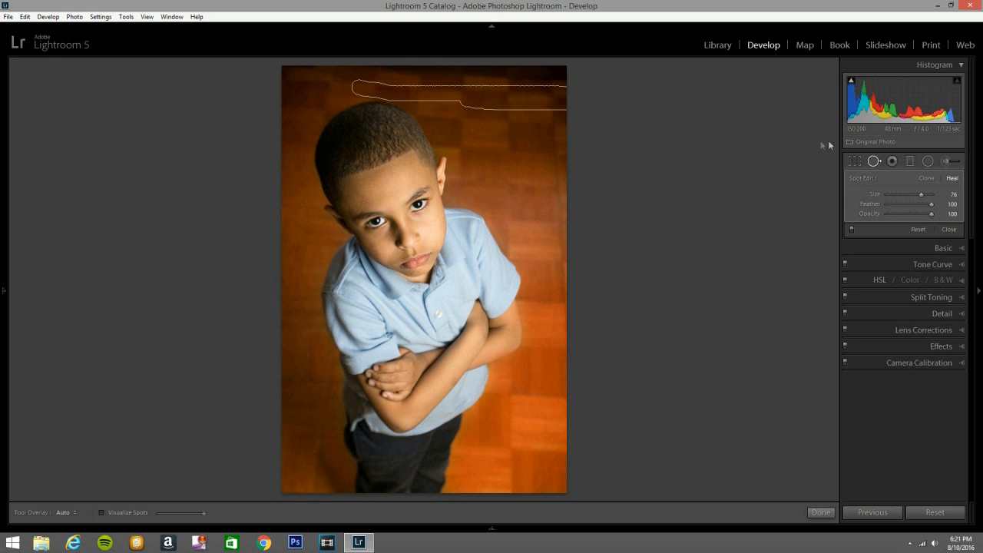
click(926, 178)
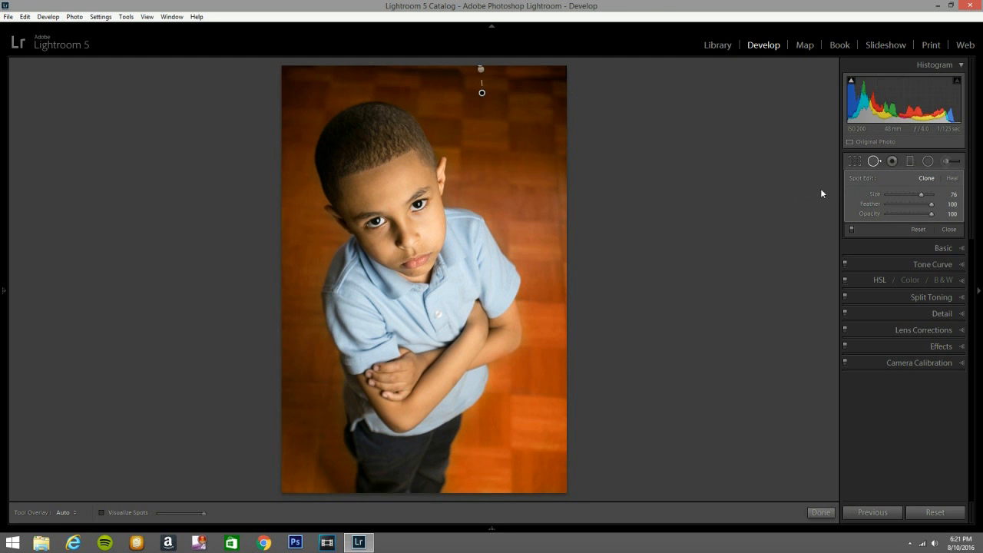
click(873, 162)
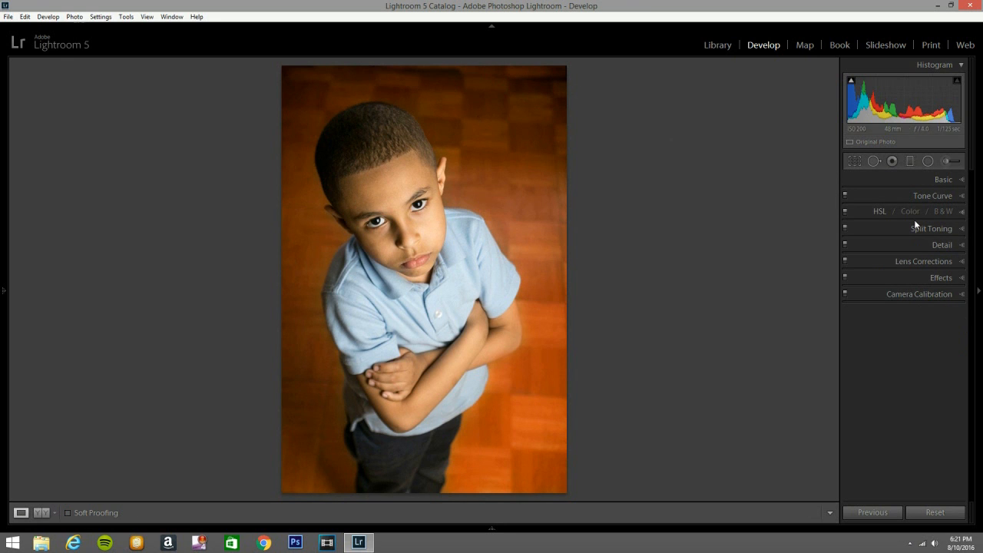
Readjust the crop to trim a little more off the photo's upper edge.
key(r)
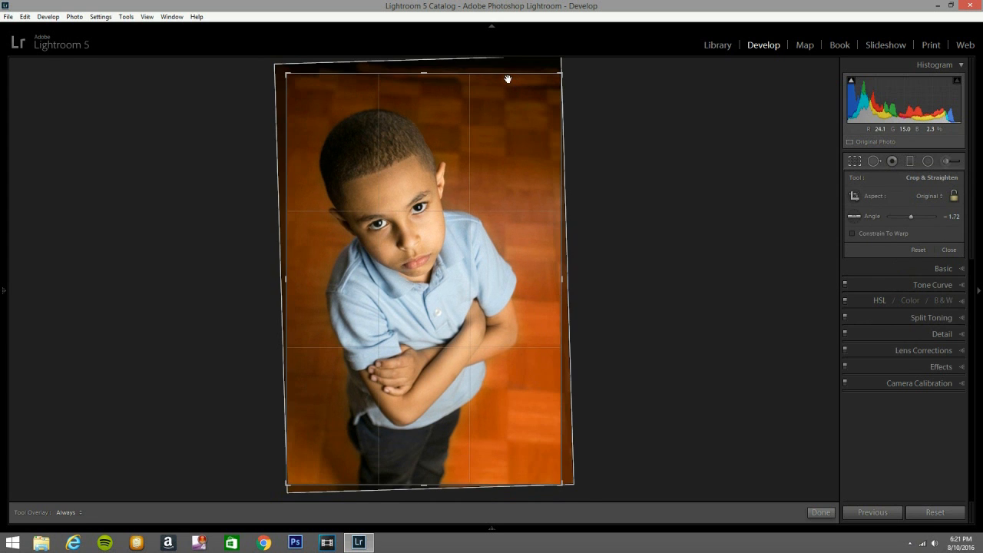
drag(508, 76, 529, 84)
click(852, 161)
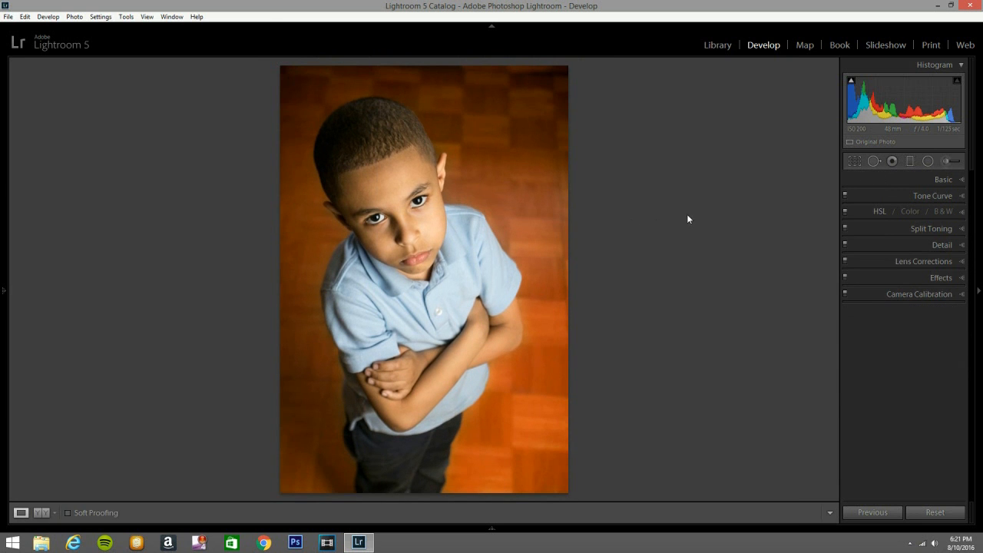
Smooth the boy's forehead, upper cheeks and nose with a new Adjustment Brush mask using Clarity -38, Sharpness -38 and size 10.0.
click(947, 162)
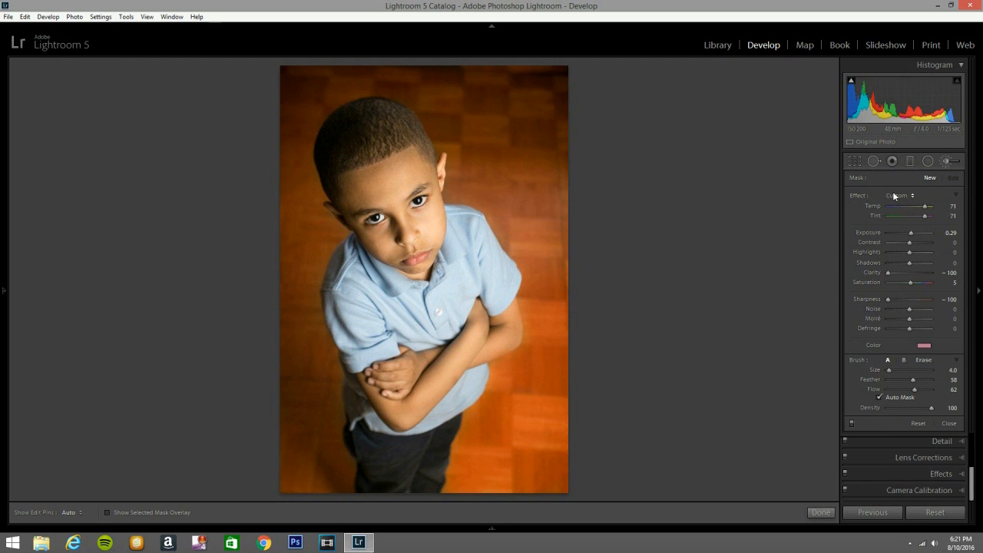
double_click(857, 198)
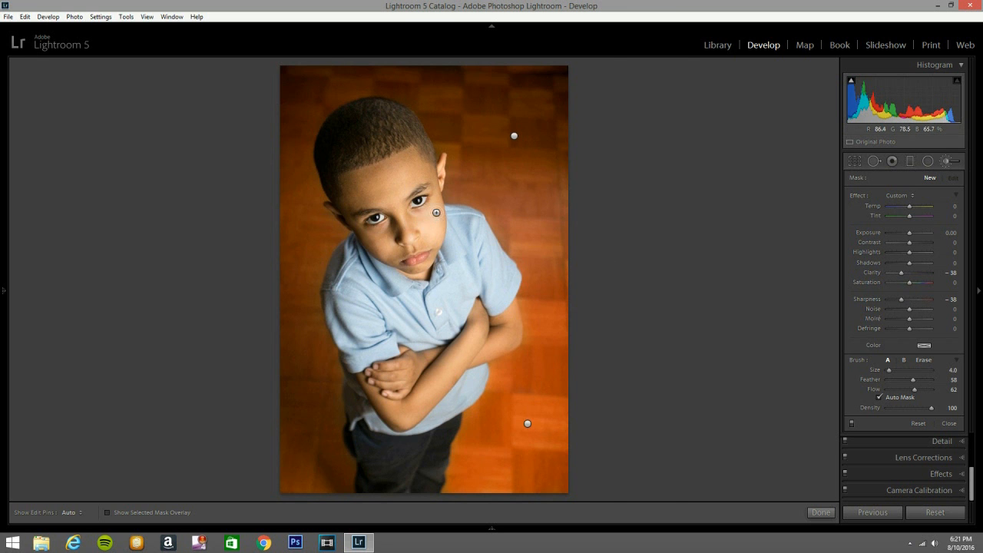
key(z)
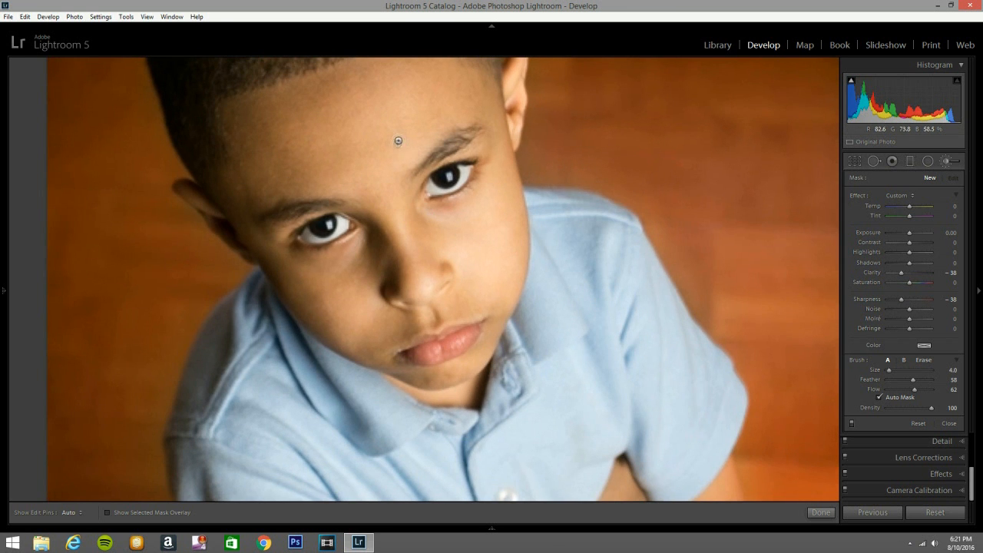
drag(403, 138, 422, 190)
scroll(403, 151, up, 1)
key(h)
scroll(411, 138, up, 5)
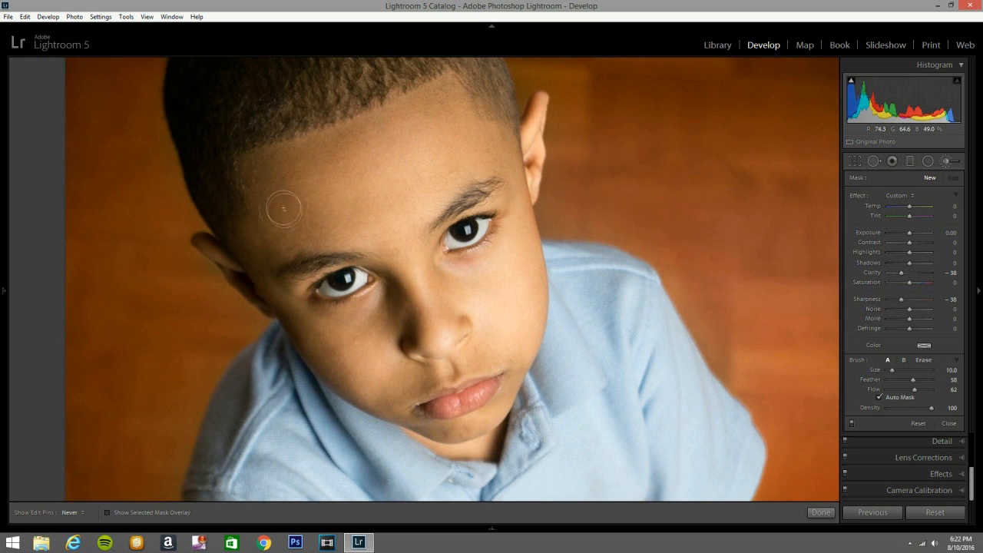
mouse_move(360, 152)
mouse_down()
mouse_move(328, 167)
mouse_move(330, 156)
mouse_move(377, 152)
mouse_move(419, 191)
mouse_move(415, 163)
mouse_move(427, 146)
mouse_move(357, 190)
mouse_move(307, 197)
mouse_move(307, 174)
mouse_move(319, 163)
mouse_move(265, 165)
mouse_move(264, 188)
mouse_move(441, 98)
mouse_move(439, 166)
mouse_move(317, 222)
mouse_move(288, 205)
mouse_move(394, 245)
mouse_move(409, 270)
mouse_move(401, 249)
mouse_move(436, 301)
mouse_move(438, 331)
mouse_move(410, 322)
mouse_move(409, 294)
mouse_move(377, 315)
mouse_move(355, 318)
mouse_move(382, 298)
mouse_move(381, 307)
mouse_move(328, 322)
mouse_move(289, 302)
mouse_move(350, 367)
mouse_move(386, 380)
mouse_move(372, 359)
mouse_move(447, 304)
mouse_move(418, 332)
mouse_move(487, 319)
mouse_move(491, 272)
mouse_move(459, 288)
mouse_move(477, 279)
mouse_move(435, 264)
mouse_move(455, 285)
mouse_move(489, 292)
mouse_move(518, 221)
mouse_move(488, 325)
mouse_move(499, 342)
mouse_move(531, 282)
mouse_move(533, 322)
mouse_move(529, 263)
mouse_up()
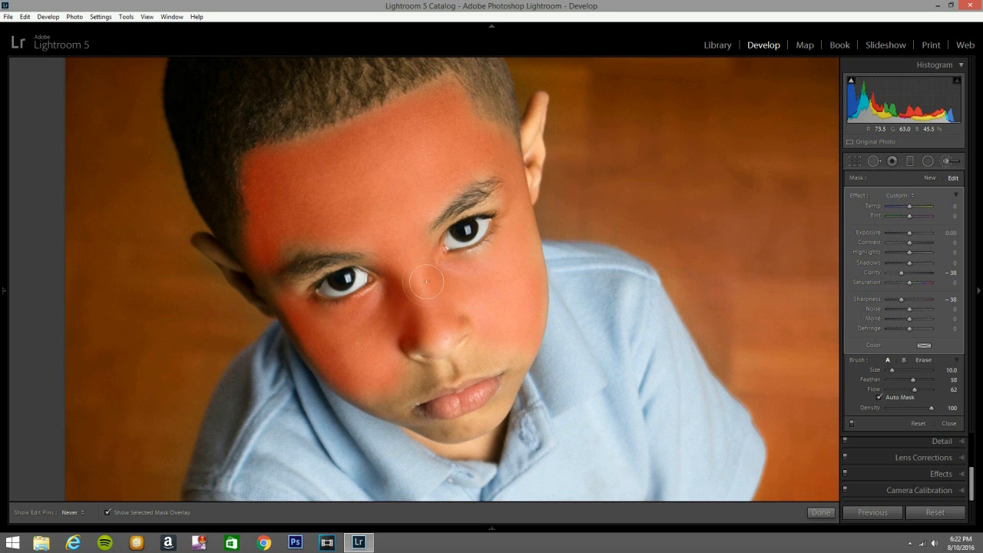
Extend the skin-smoothing mask over the lower cheeks, chin and area around the mouth with brush size 8.0.
key(h)
drag(538, 338, 528, 343)
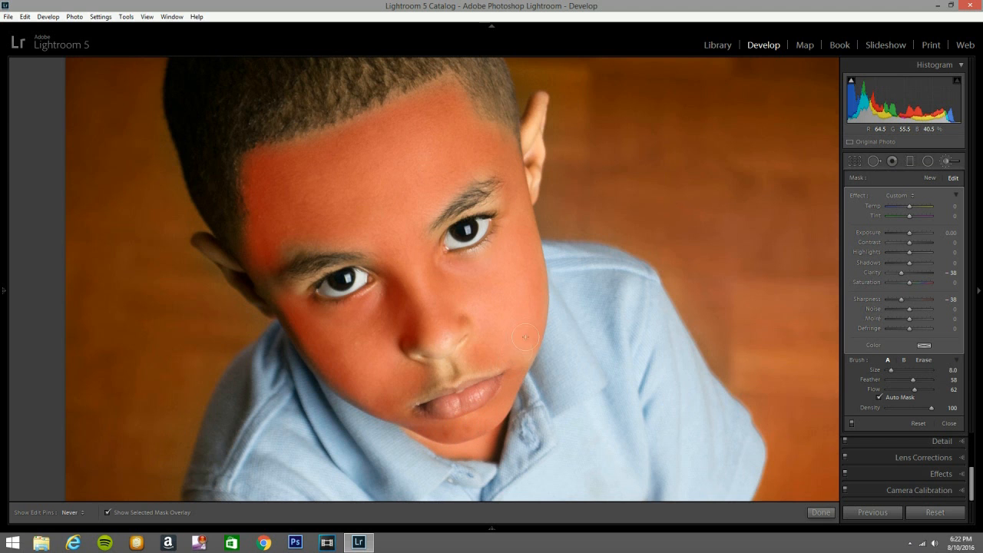
key(h)
click(951, 162)
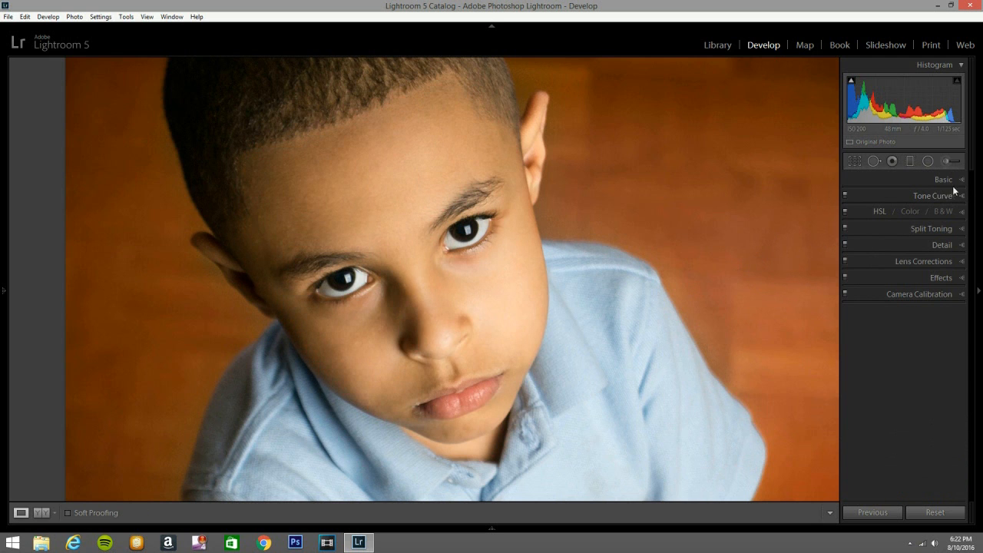
Brighten and sharpen both eyes with a new Adjustment Brush mask using Exposure 0.19, Clarity 17, Sharpness 14 and size 14.0.
click(949, 161)
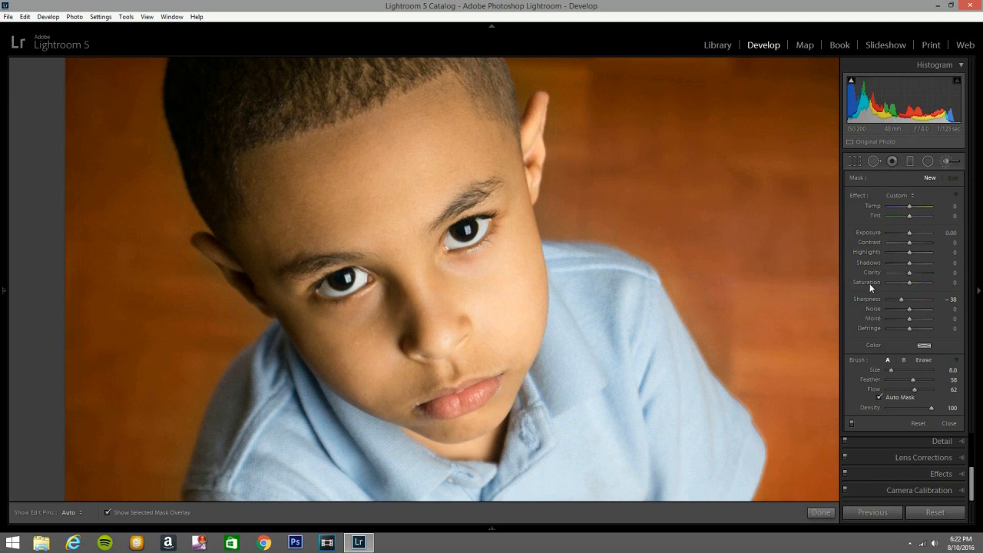
drag(909, 230, 909, 232)
drag(906, 274, 909, 274)
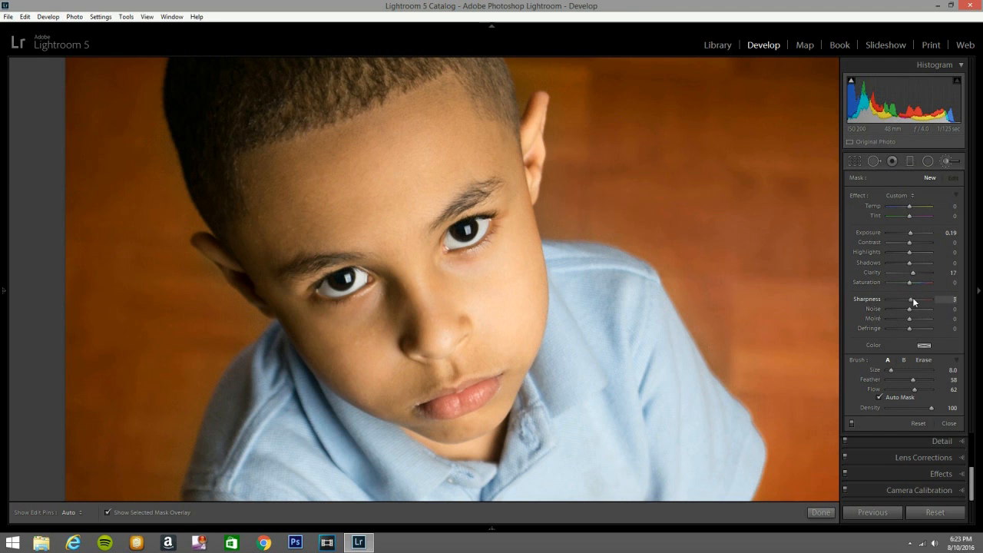
drag(912, 297, 914, 297)
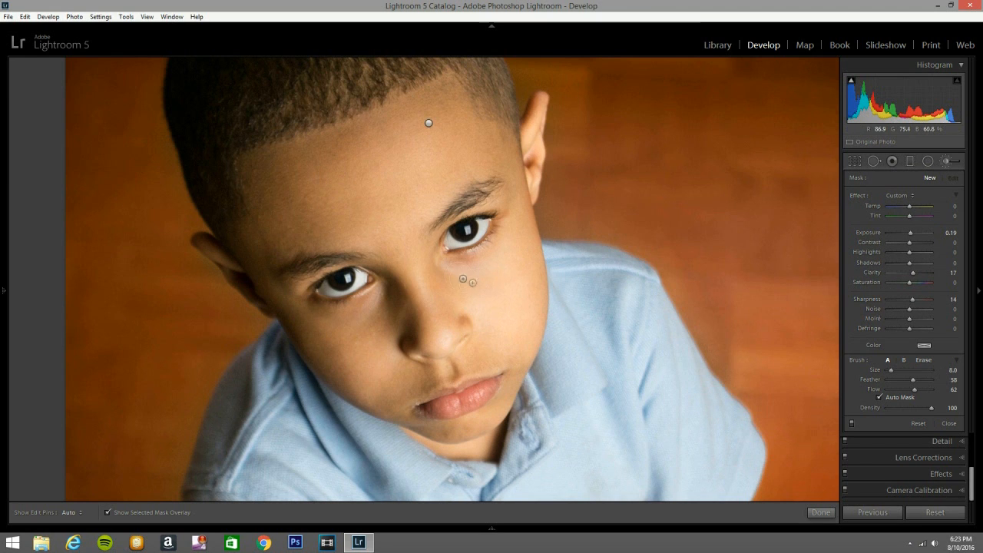
scroll(467, 232, up, 3)
mouse_move(501, 217)
mouse_down()
mouse_move(384, 275)
mouse_move(318, 292)
mouse_move(504, 220)
mouse_move(359, 270)
mouse_move(324, 299)
mouse_move(304, 288)
mouse_move(443, 253)
mouse_up()
mouse_move(511, 208)
mouse_down()
mouse_move(465, 219)
mouse_move(492, 201)
mouse_move(470, 222)
mouse_move(362, 275)
mouse_move(345, 312)
mouse_move(368, 294)
mouse_move(336, 309)
mouse_move(360, 264)
mouse_move(332, 286)
mouse_move(467, 233)
mouse_move(358, 289)
mouse_move(507, 197)
mouse_move(445, 250)
mouse_move(363, 294)
mouse_move(304, 290)
mouse_up()
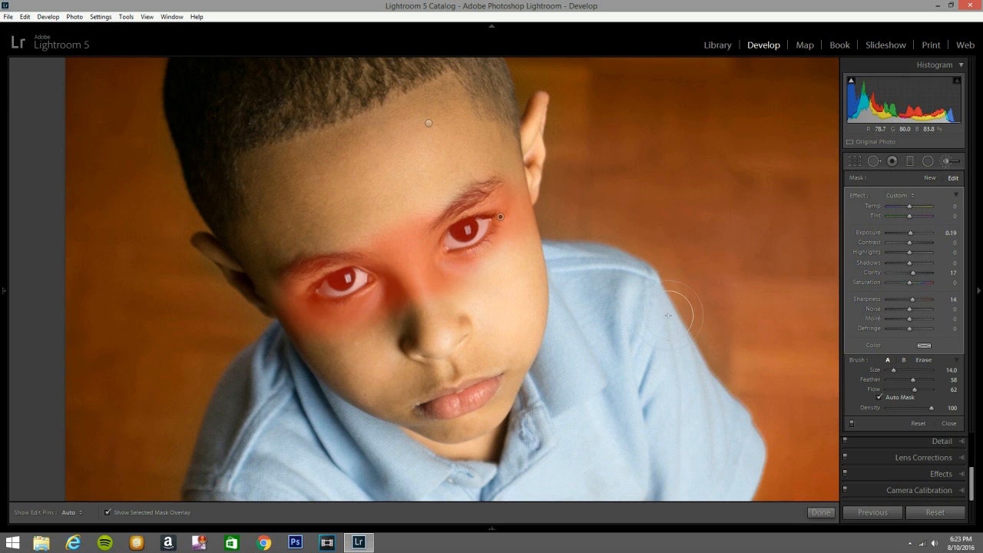
click(947, 161)
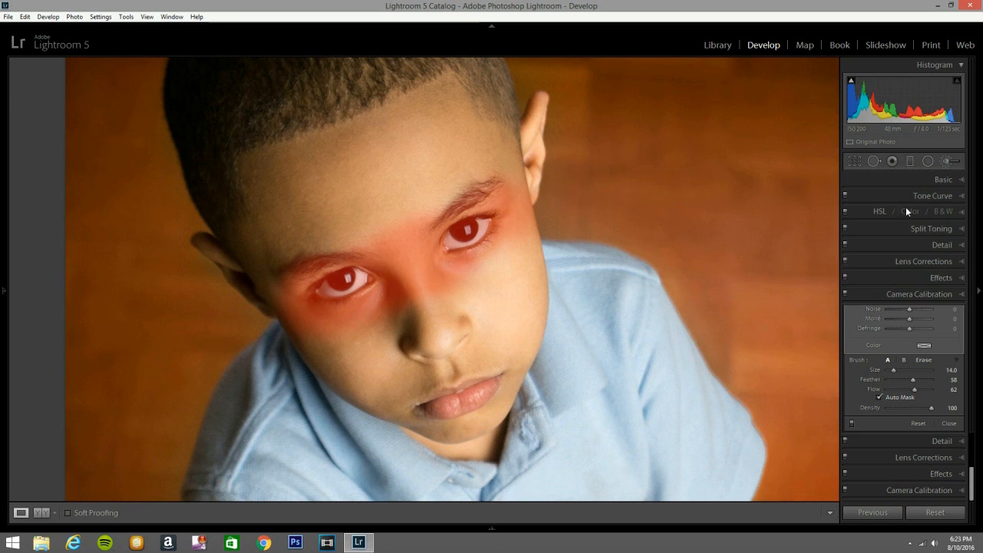
Brighten the shadowed side of the forehead with a new Adjustment Brush mask using only Exposure 0.19 and size 6.0.
click(445, 326)
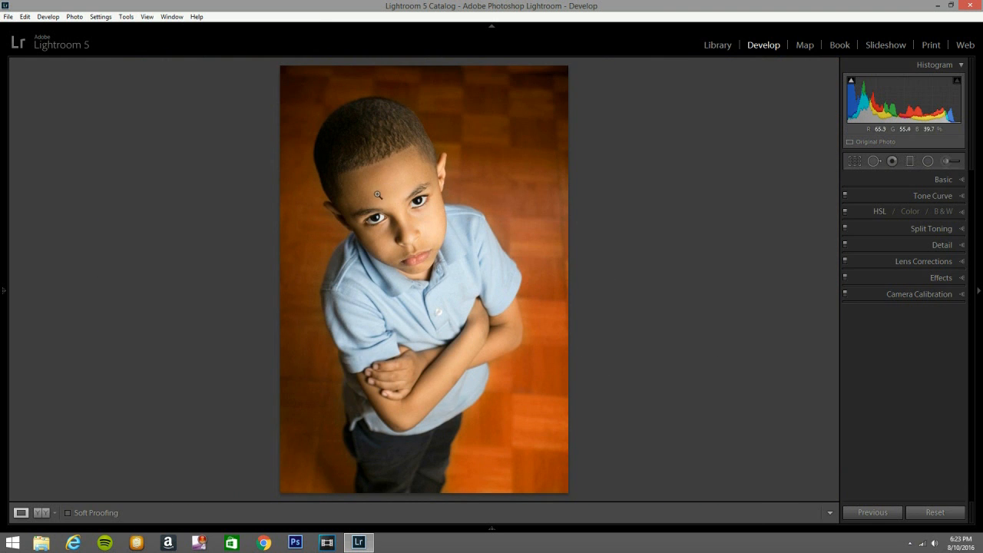
click(948, 161)
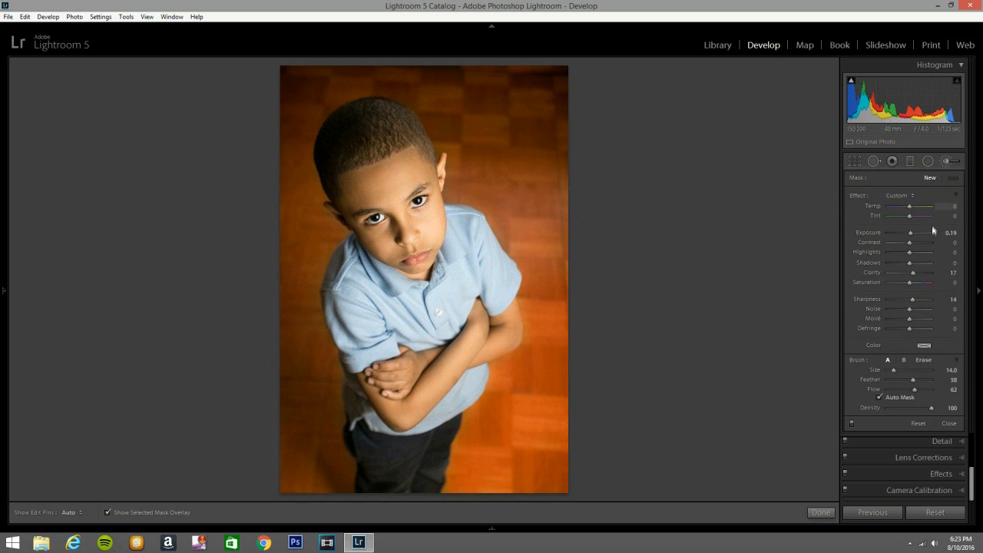
double_click(858, 197)
drag(909, 235, 911, 235)
scroll(370, 184, down, 3)
scroll(369, 180, down, 5)
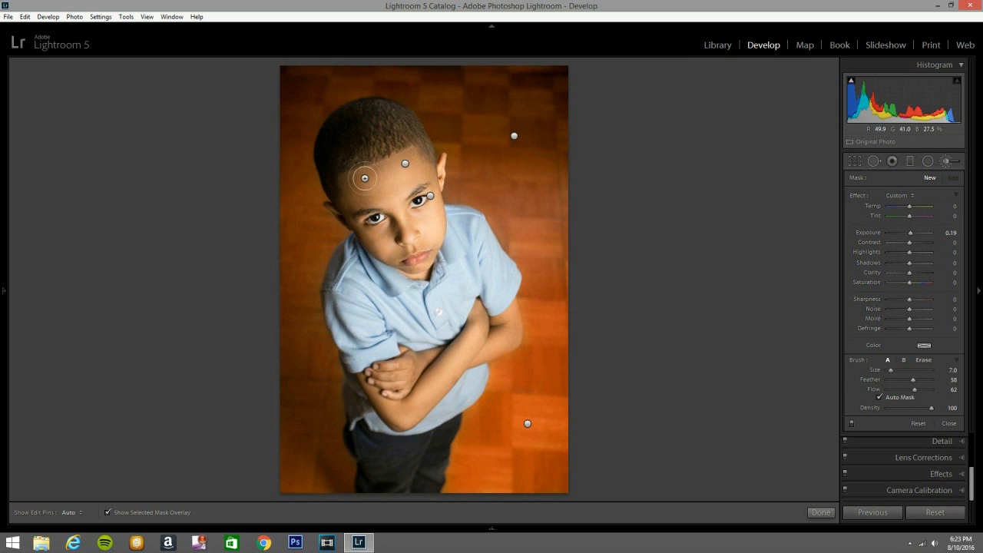
mouse_move(388, 167)
mouse_down()
mouse_move(352, 180)
mouse_move(345, 205)
mouse_move(374, 201)
mouse_move(356, 202)
mouse_move(372, 173)
mouse_up()
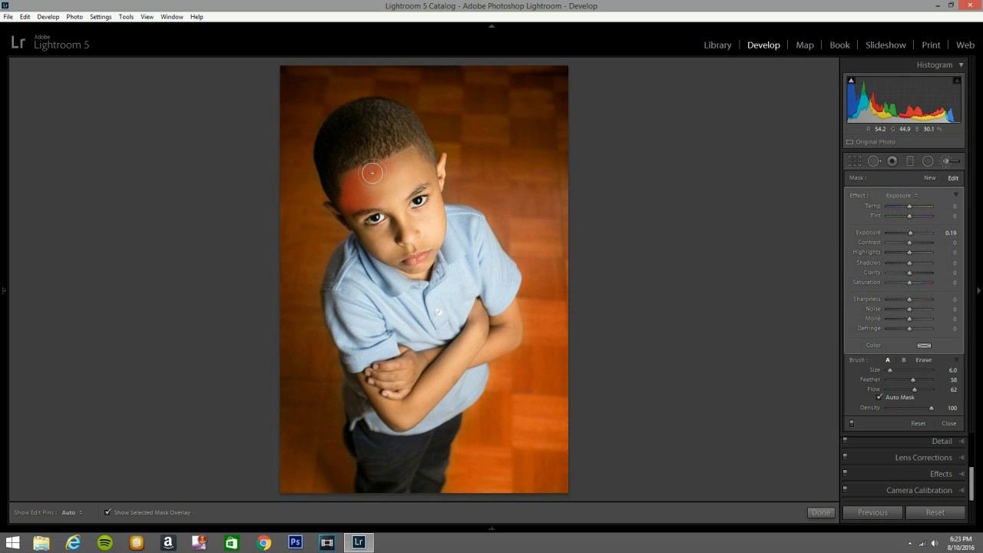
Extend the brightening mask over the shadowed cheek and side of the nose, reducing the brush size to 3.0.
scroll(377, 251, down, 3)
mouse_move(362, 232)
mouse_down()
mouse_move(377, 256)
mouse_move(351, 222)
mouse_move(368, 234)
mouse_up()
drag(398, 238, 395, 225)
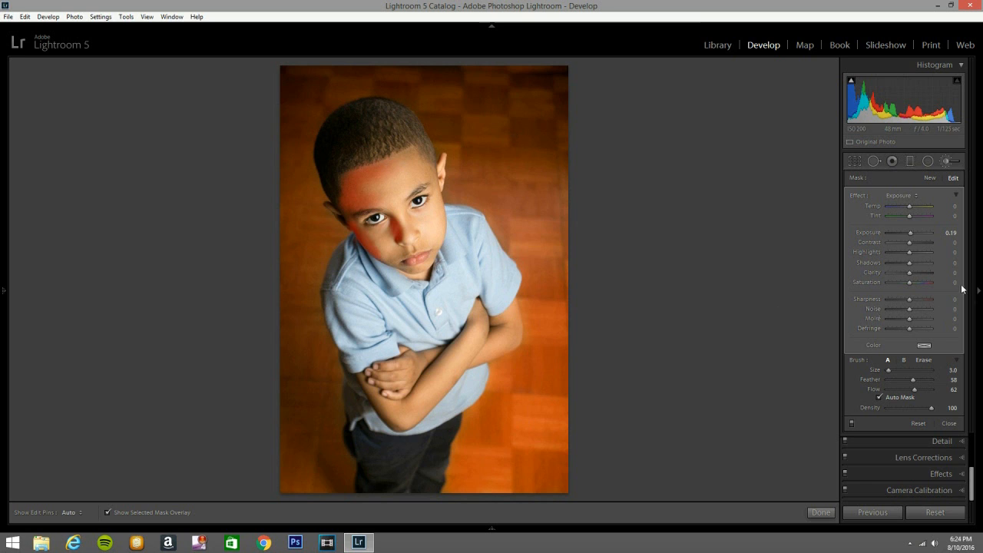
Set the Shadows of the face-brightening mask to 10 and finish the brush adjustment.
drag(909, 266, 911, 266)
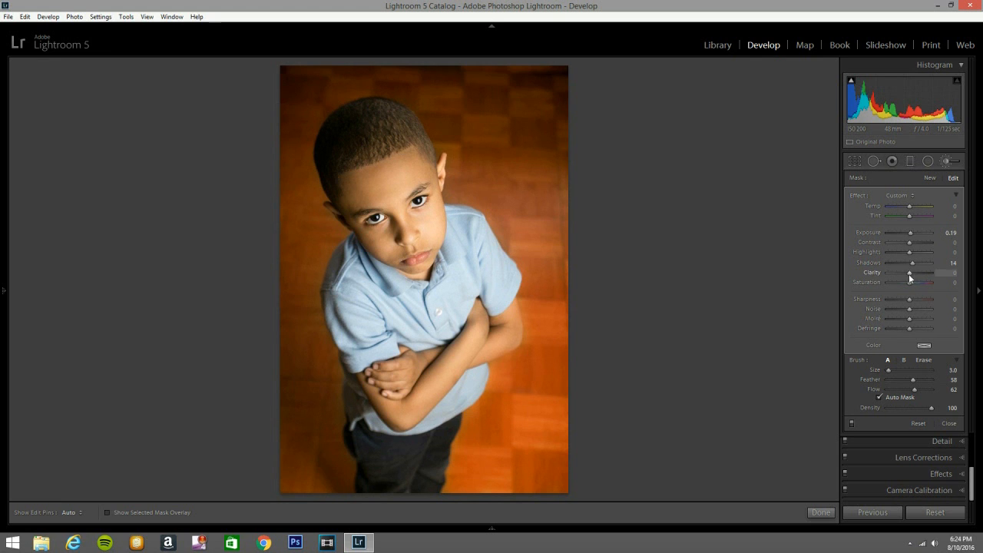
drag(913, 261, 914, 262)
drag(915, 261, 913, 261)
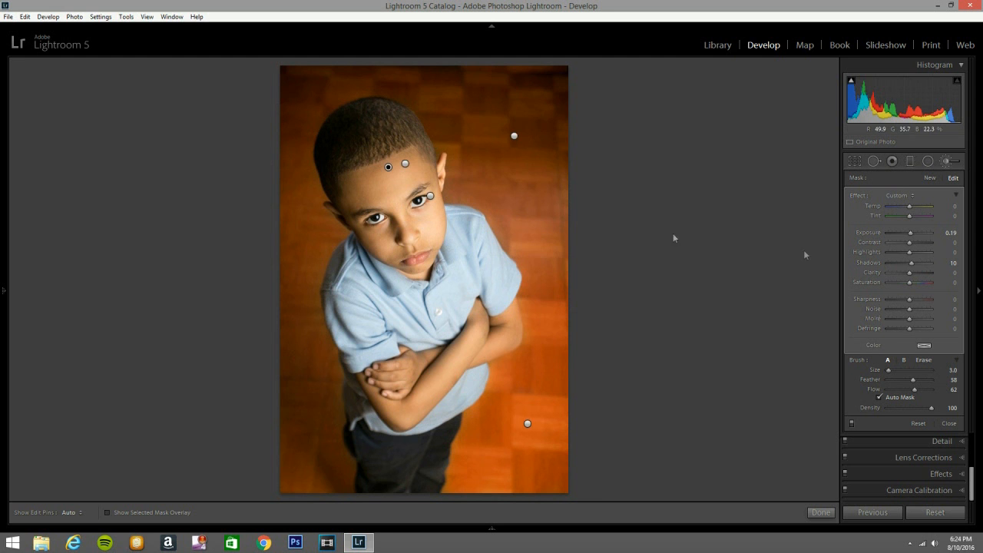
click(947, 161)
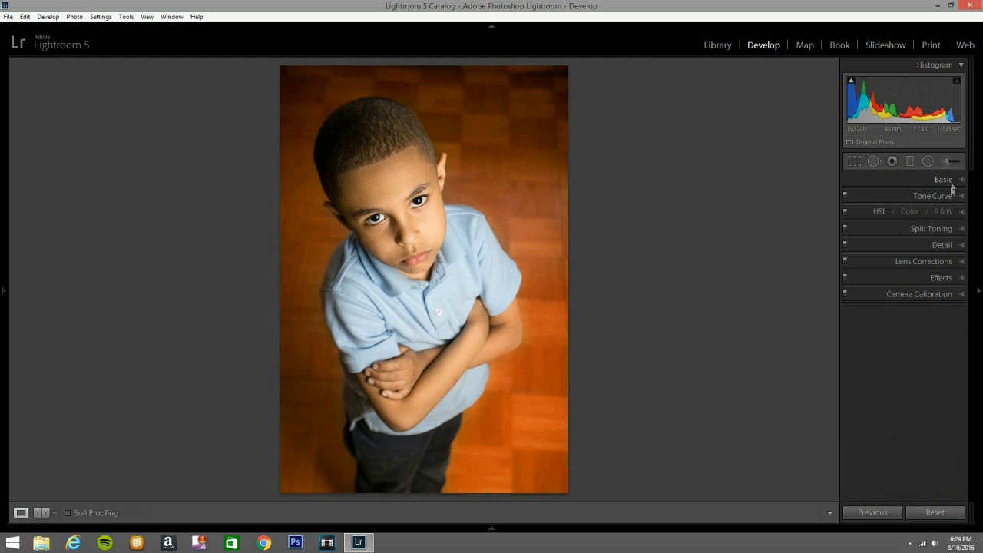
Clone out spots on the nose and at the temple hairline with Spot Removal size 46, moving the temple source just below its target.
click(874, 161)
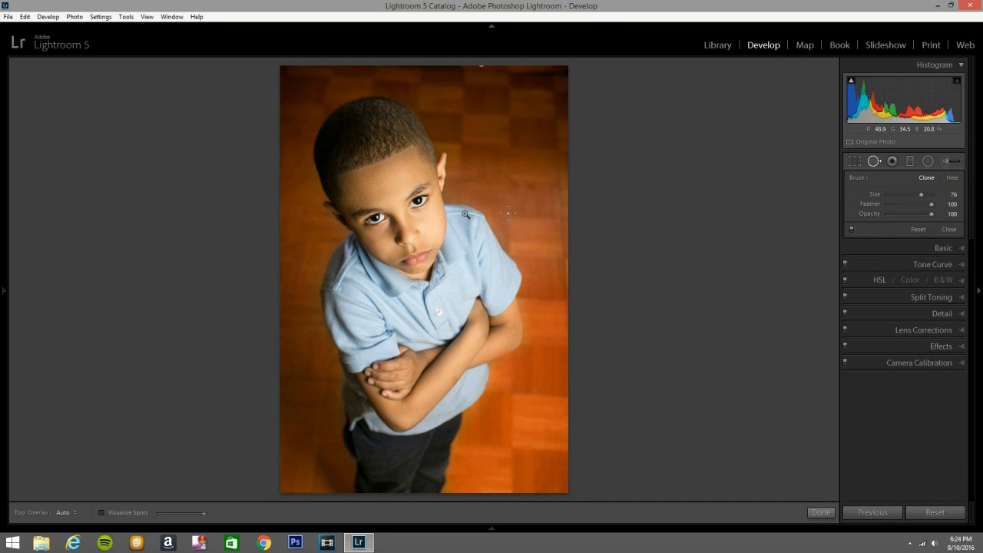
click(409, 239)
scroll(410, 237, down, 6)
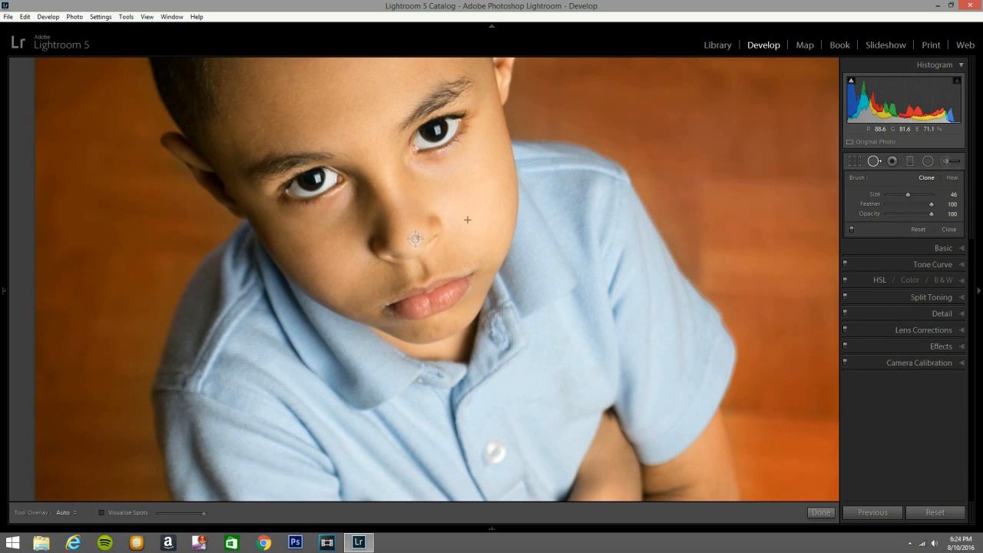
click(415, 238)
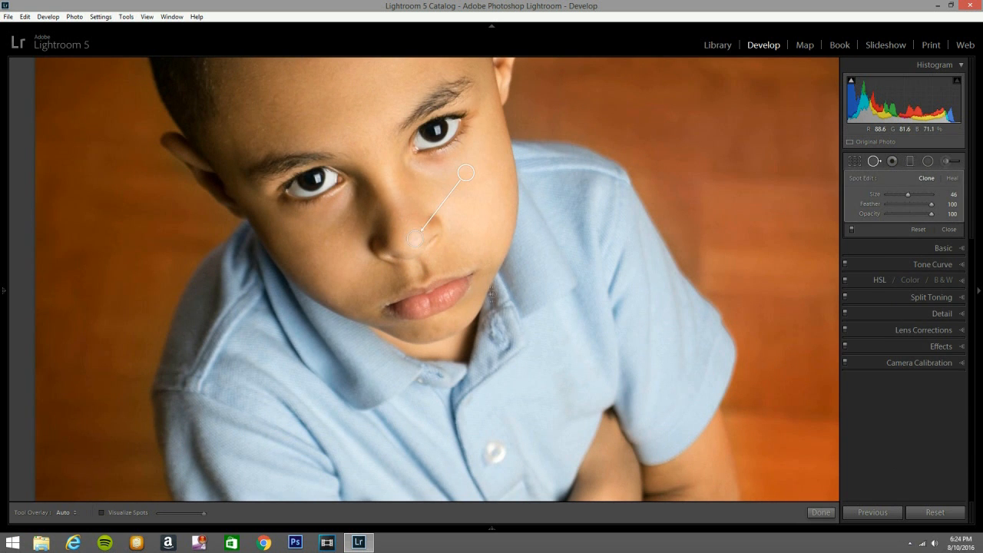
click(228, 116)
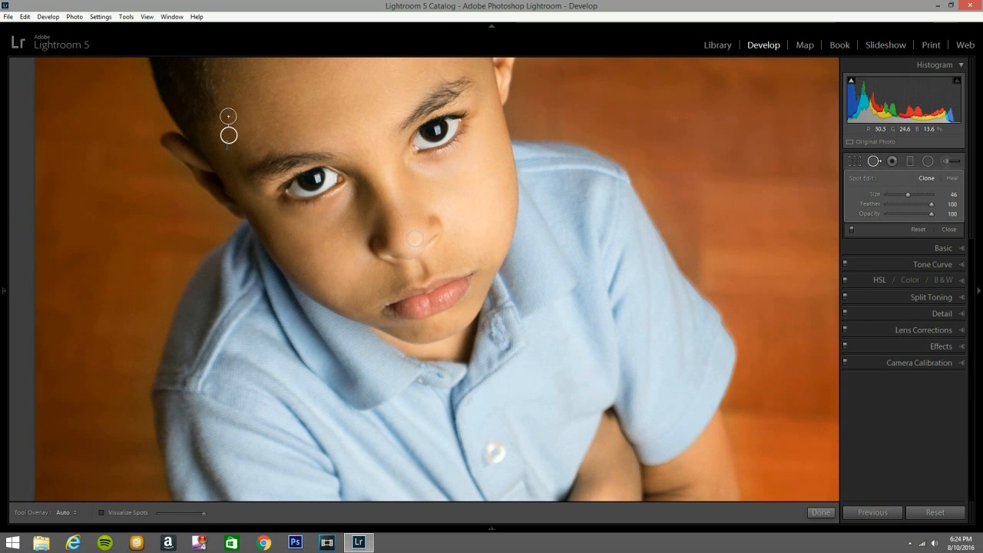
drag(227, 149, 229, 133)
click(875, 161)
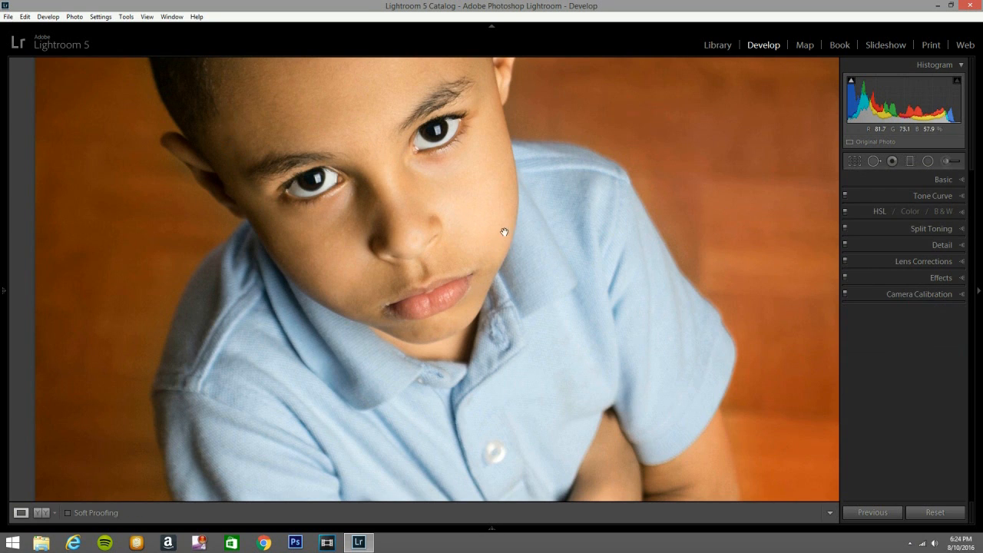
click(467, 254)
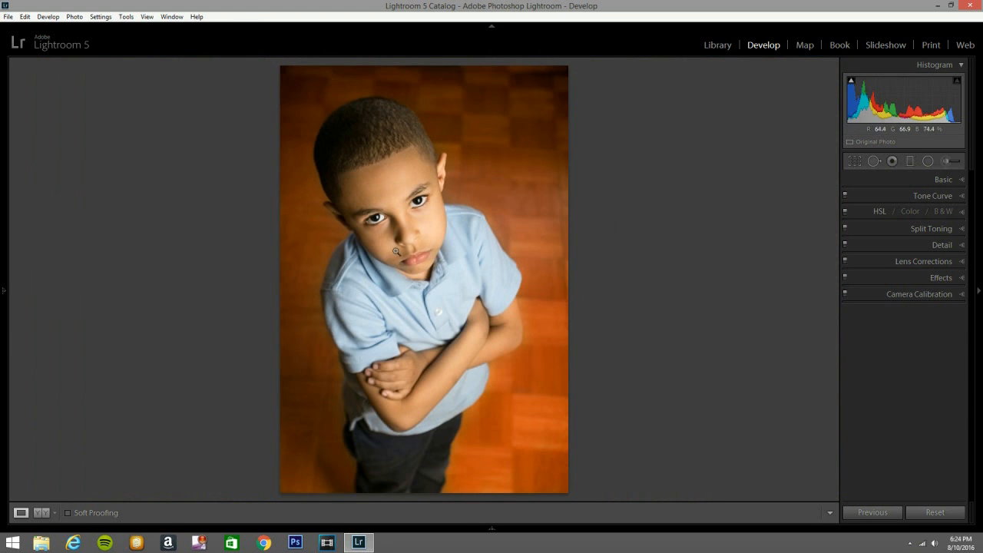
Clone out the marks on the chin and beside the corner of the mouth with Spot Removal size 35.
click(401, 297)
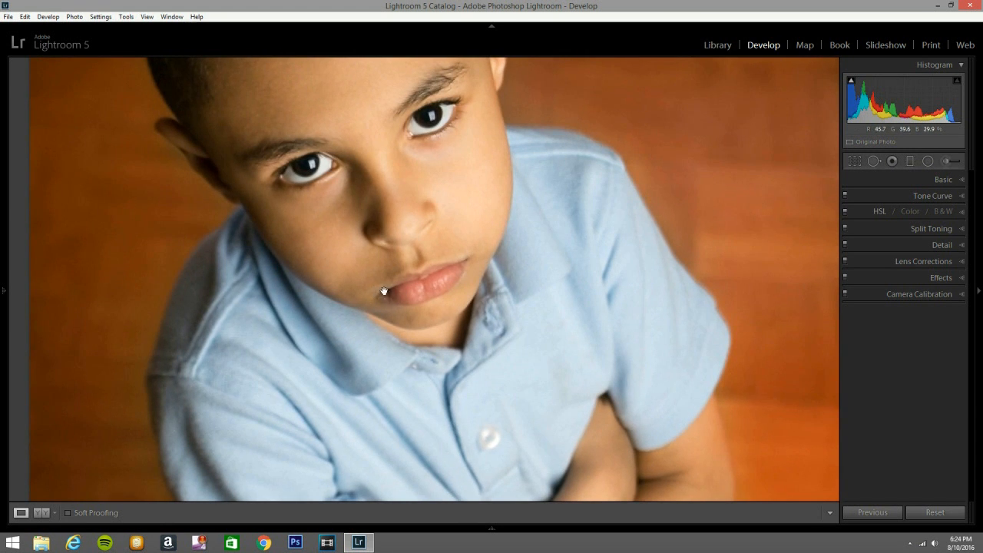
click(874, 161)
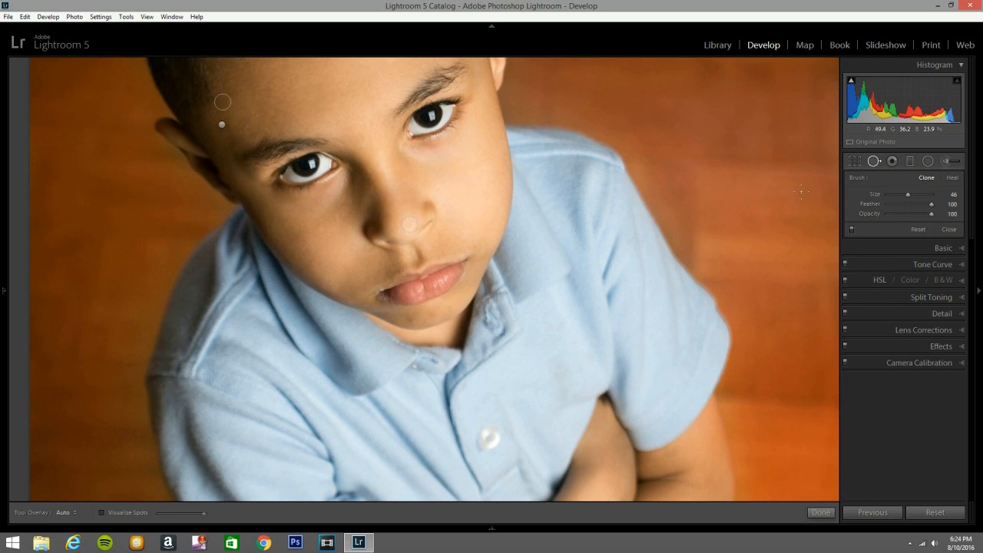
scroll(407, 323, down, 3)
click(411, 321)
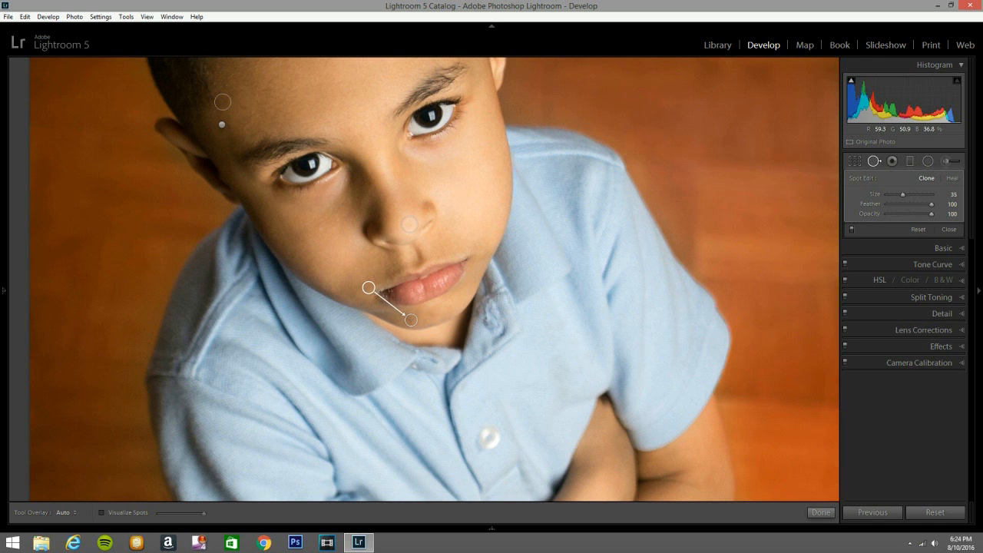
key(Delete)
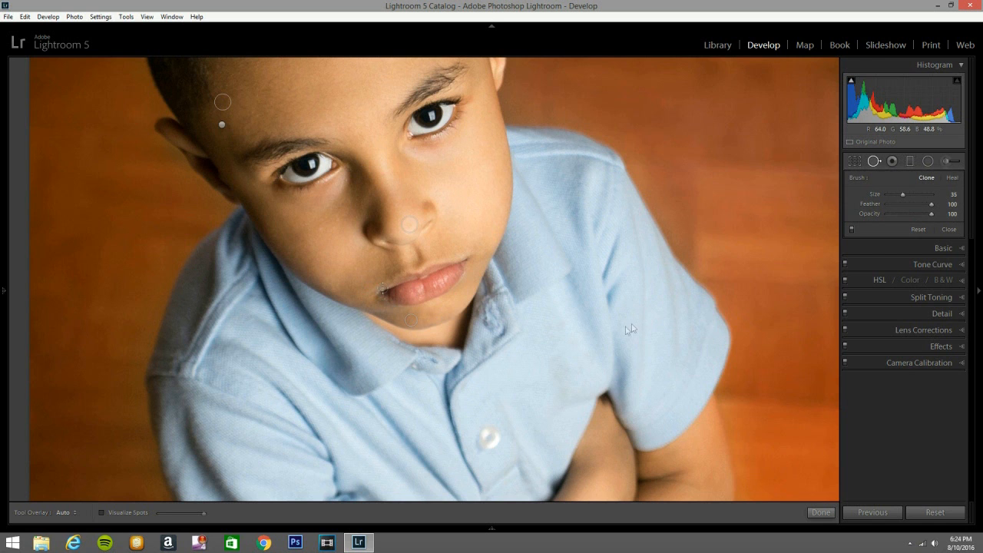
key(ctrl+z)
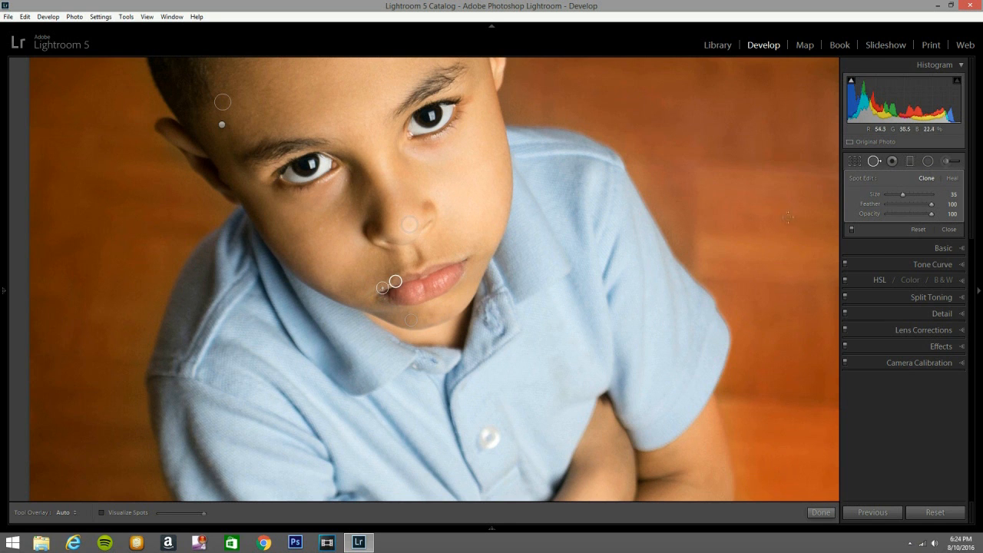
click(874, 160)
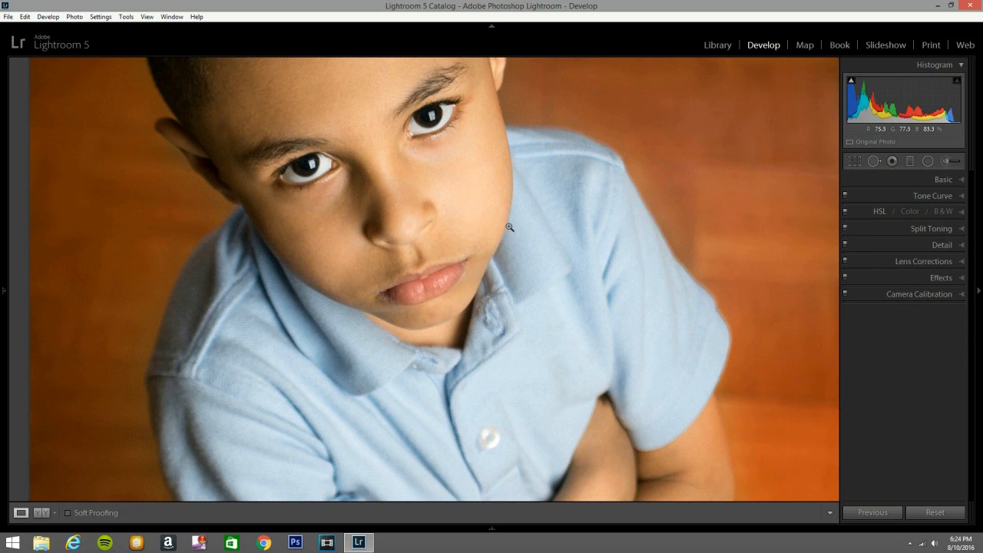
click(509, 228)
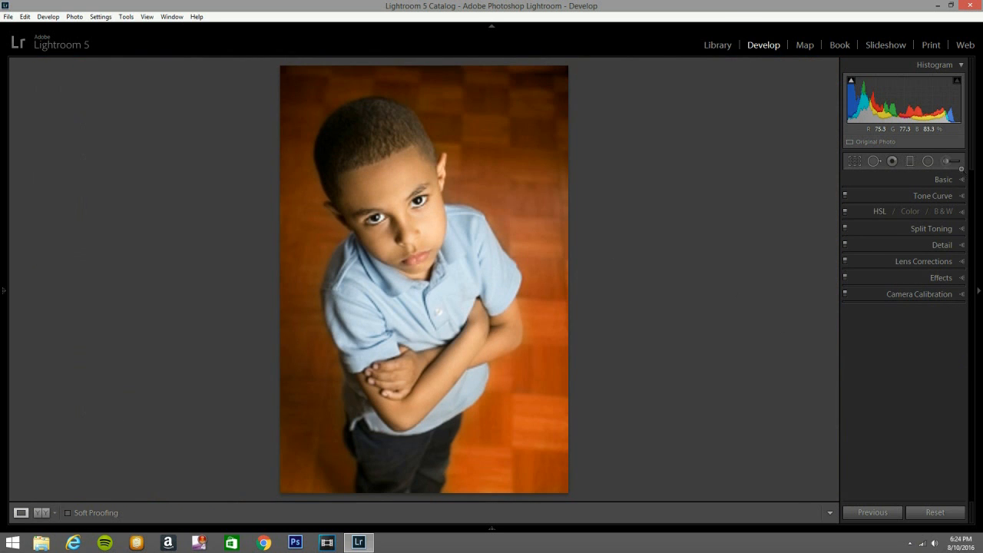
Paint a new Adjustment Brush mask on the portrait using only Saturation -2 and brush size 8.0, and finish the brush adjustment.
click(948, 161)
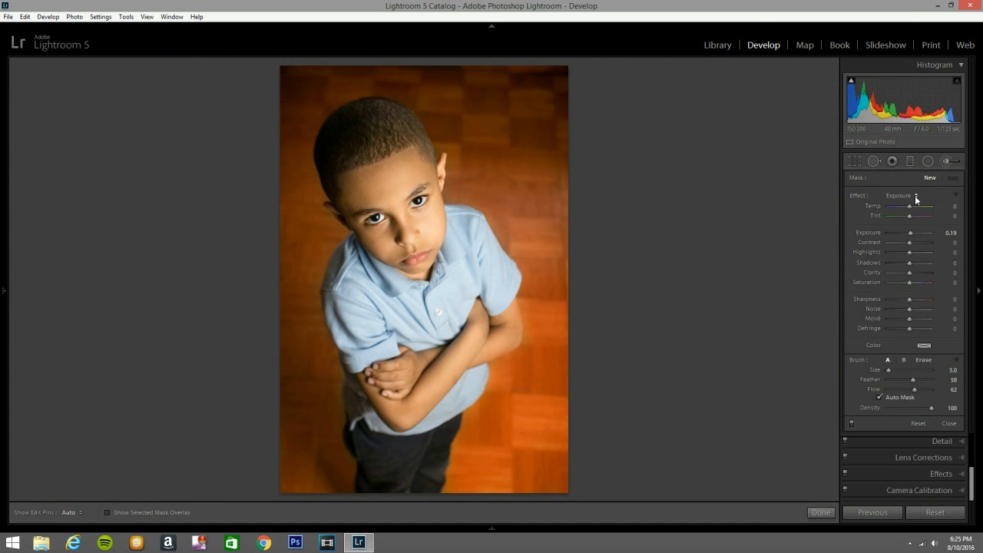
click(915, 195)
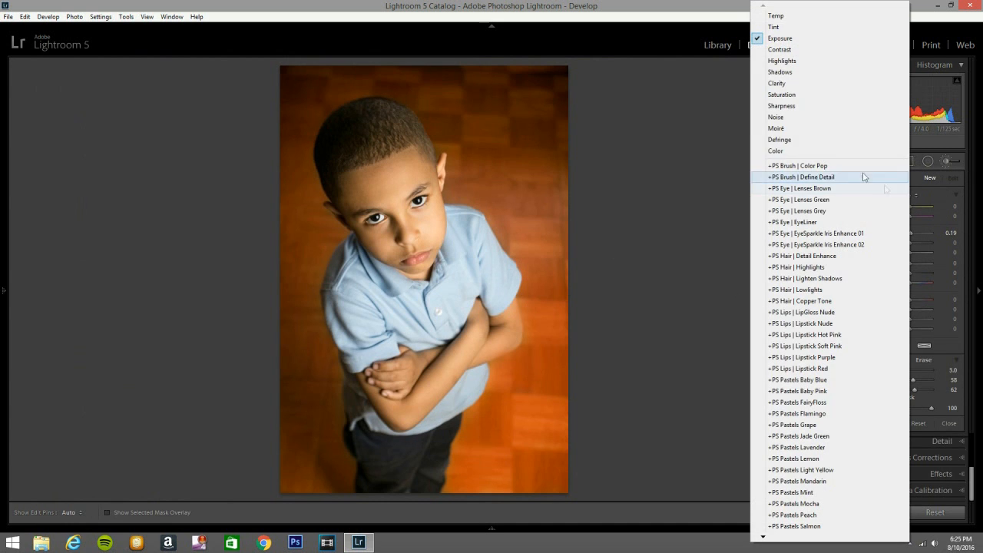
click(820, 95)
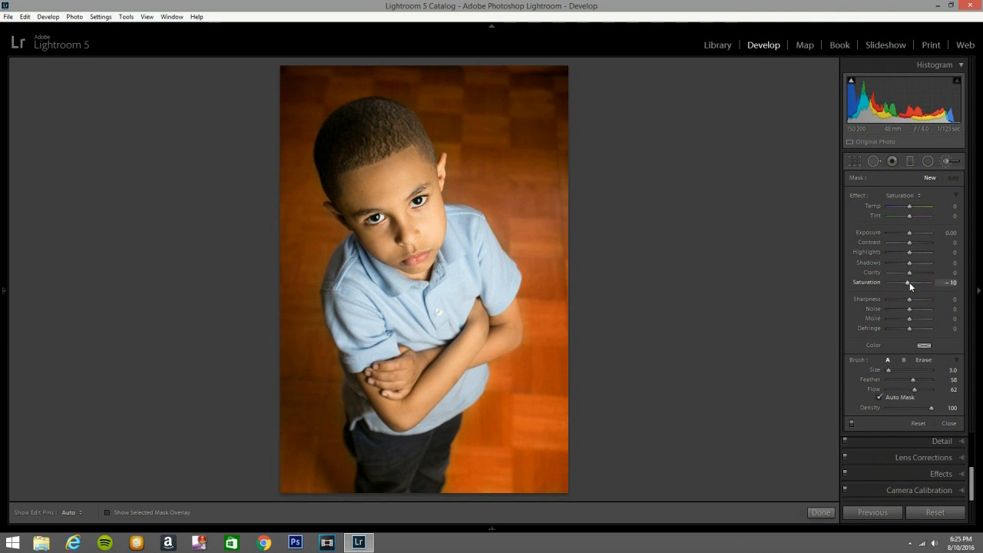
drag(909, 282, 910, 282)
key(h)
scroll(434, 235, up, 5)
key(h)
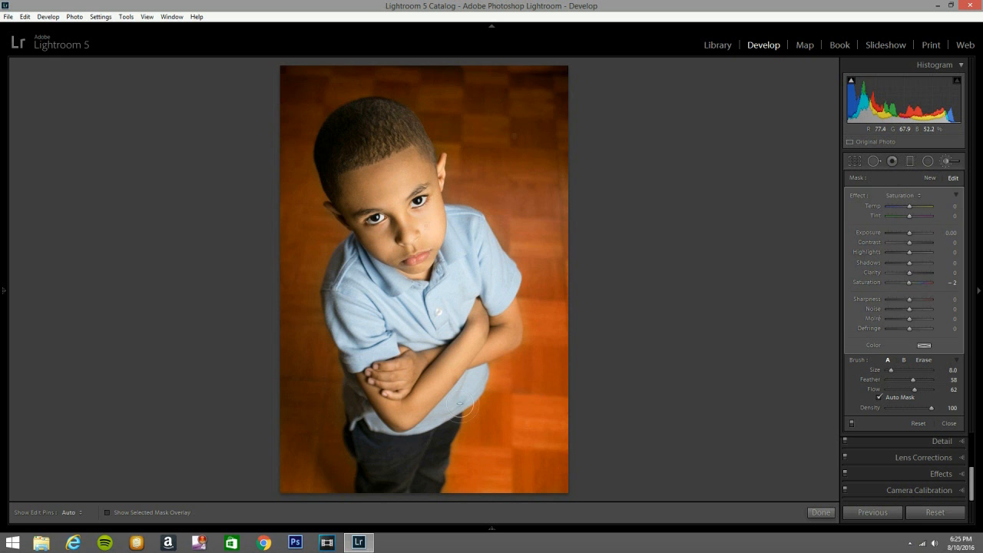
key(h)
key(h)
click(945, 161)
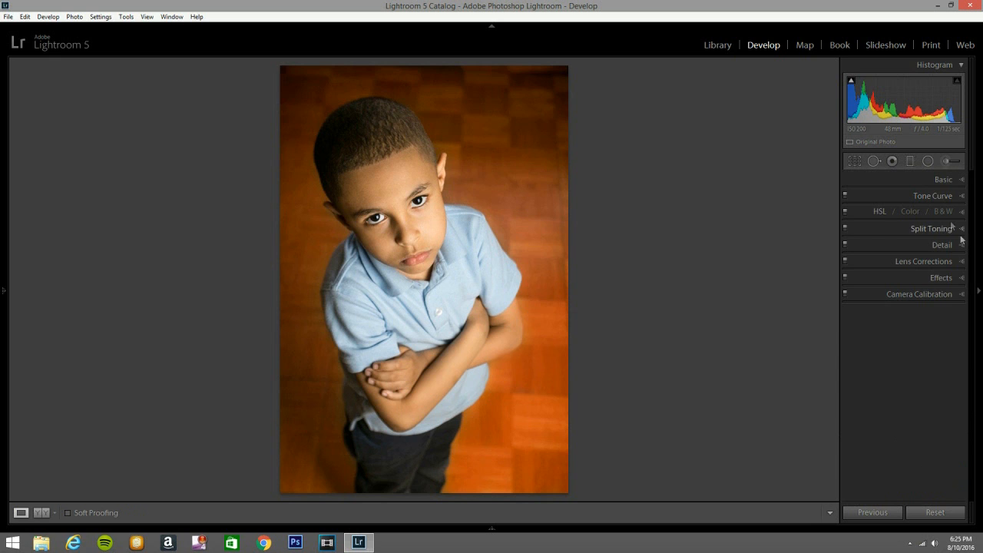
Set the global Exposure to -0.12 and the post-crop vignetting Amount to -31.
click(955, 179)
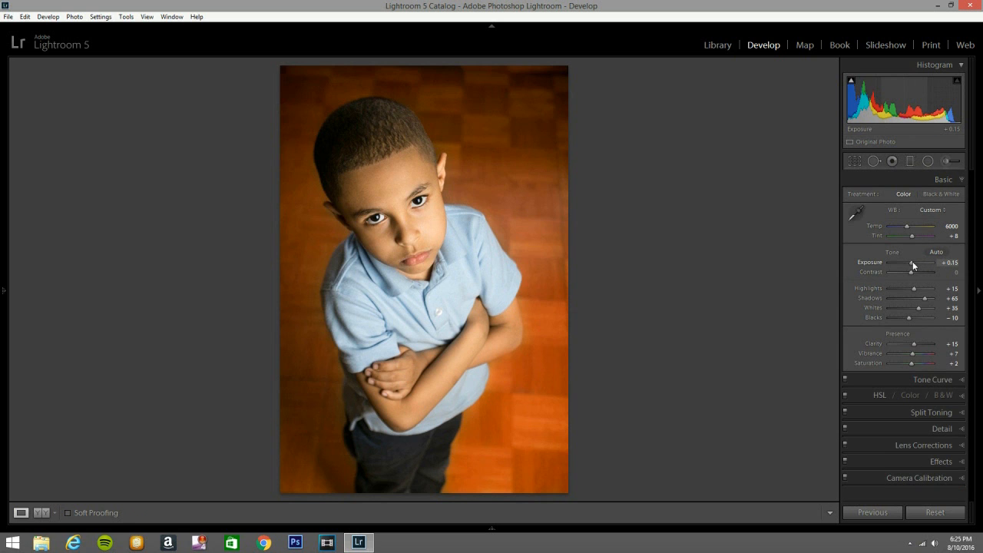
drag(912, 262, 911, 262)
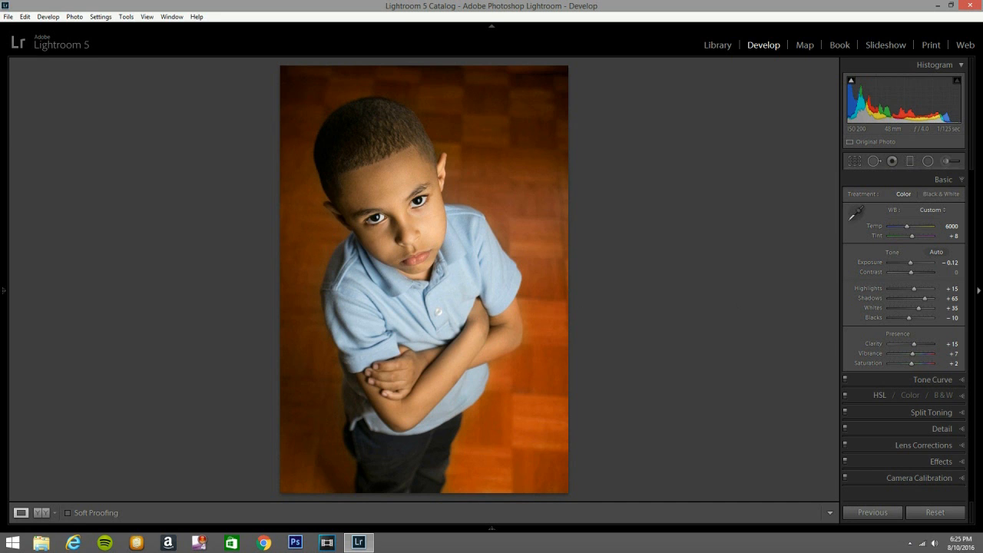
click(958, 447)
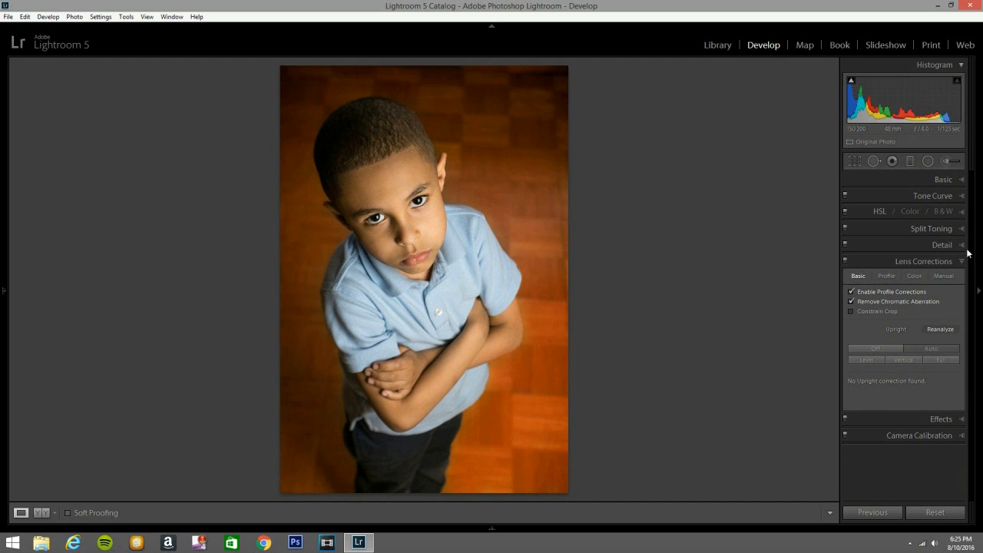
click(951, 419)
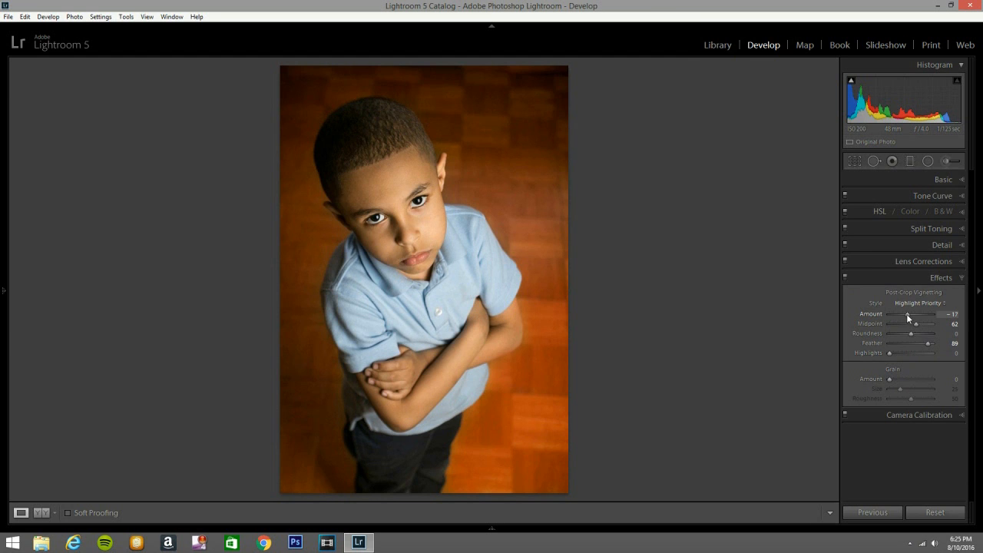
drag(906, 314, 903, 313)
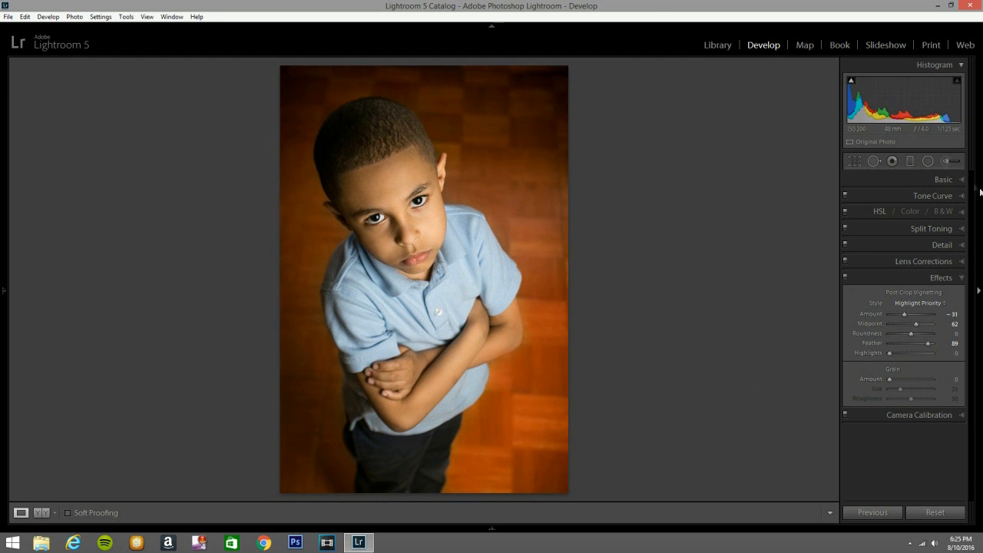
Set the global Exposure to +0.12 and the post-crop vignetting Amount to -36.
click(956, 180)
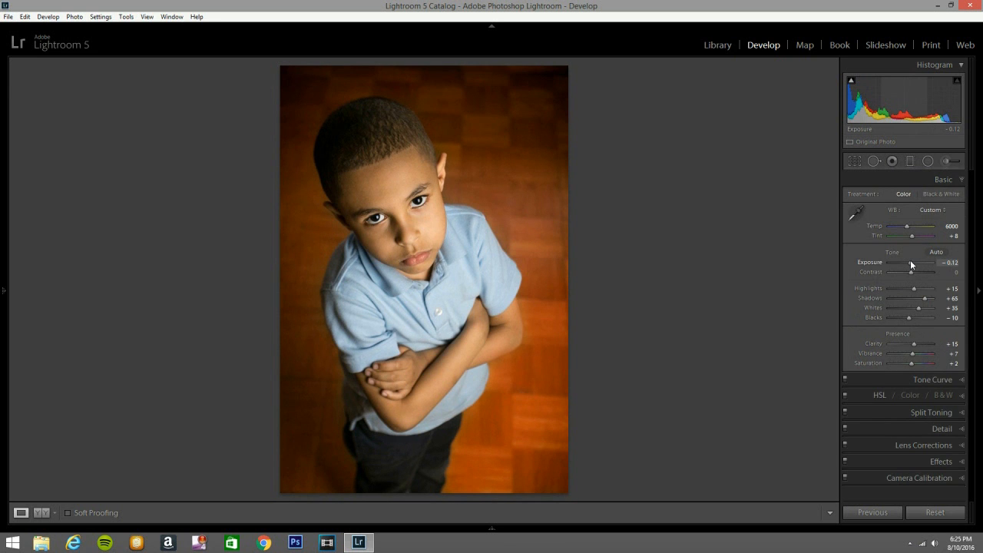
click(911, 262)
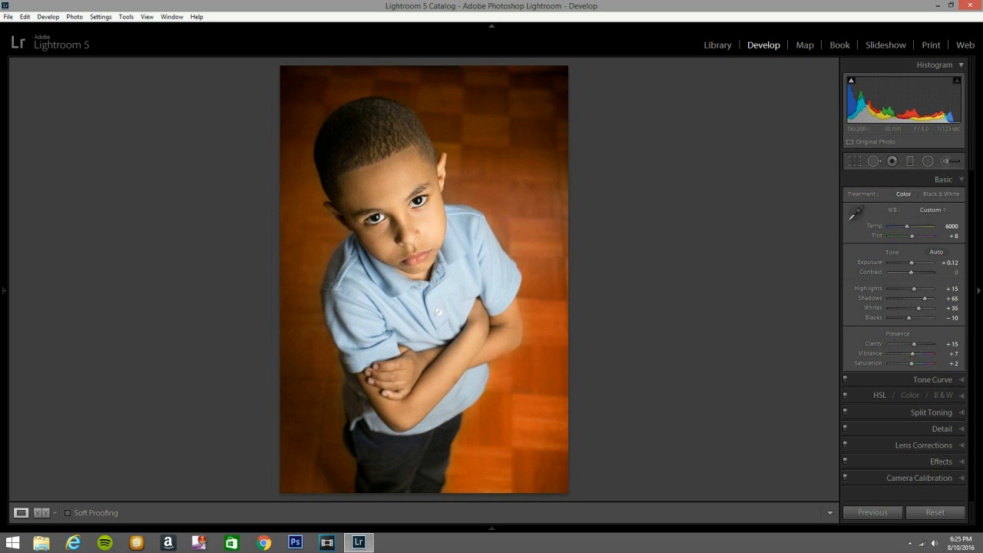
click(956, 462)
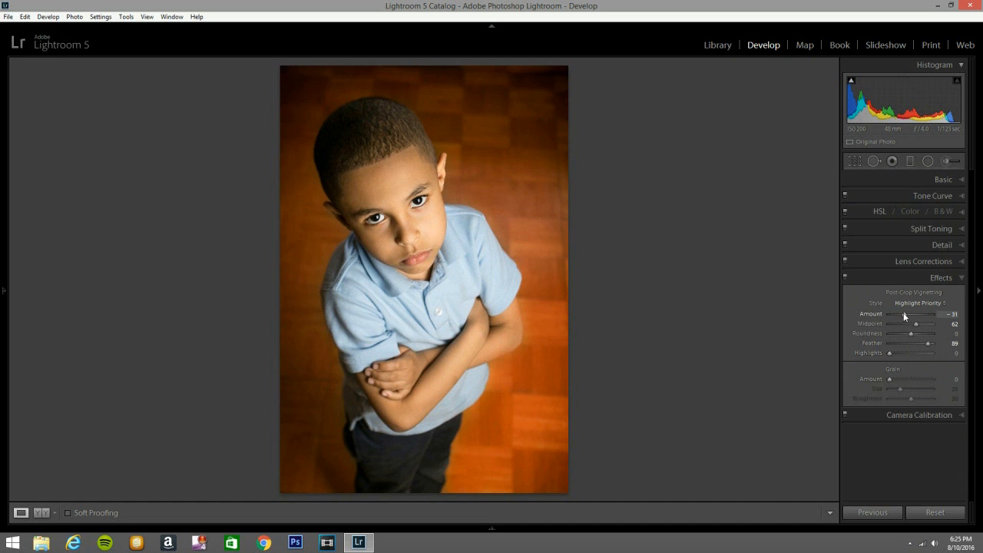
drag(903, 313, 901, 313)
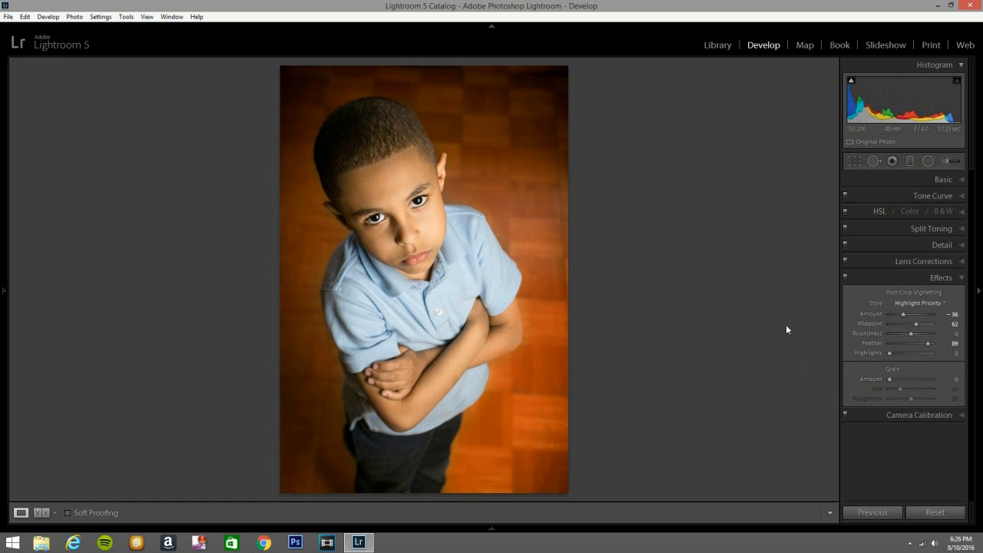
click(956, 278)
Compare the portrait with its original version and set the HSL Saturation of Red to -9.
key(y)
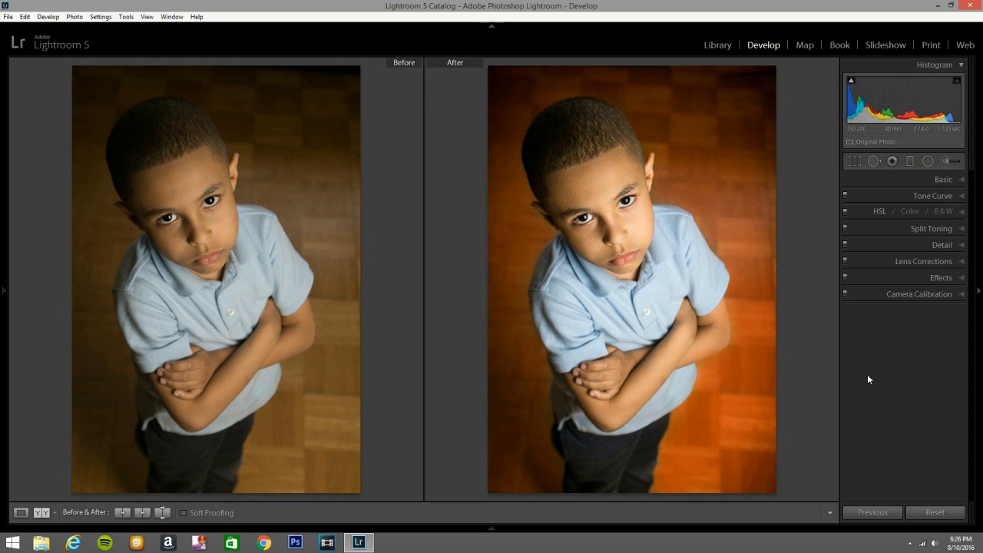
click(960, 214)
key(y)
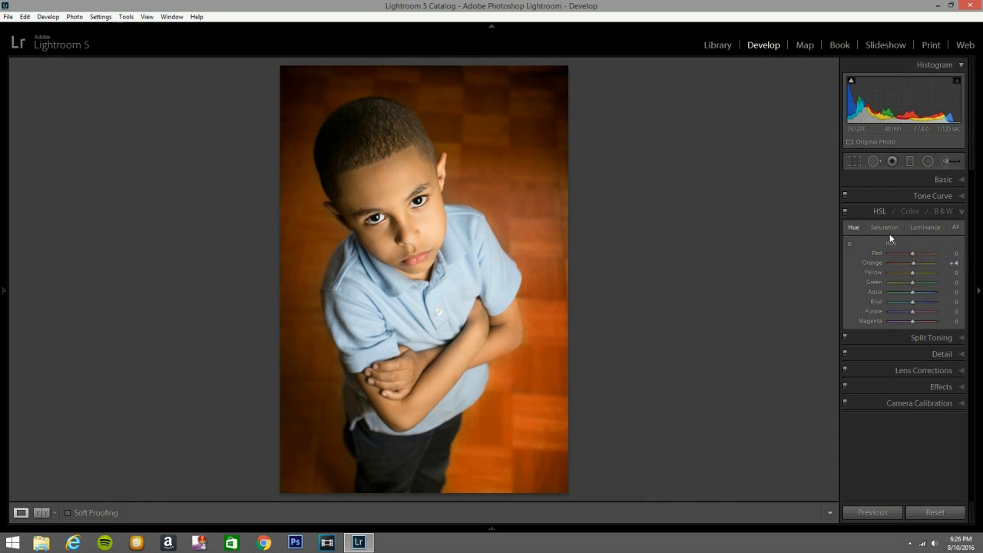
click(886, 228)
drag(910, 254, 909, 254)
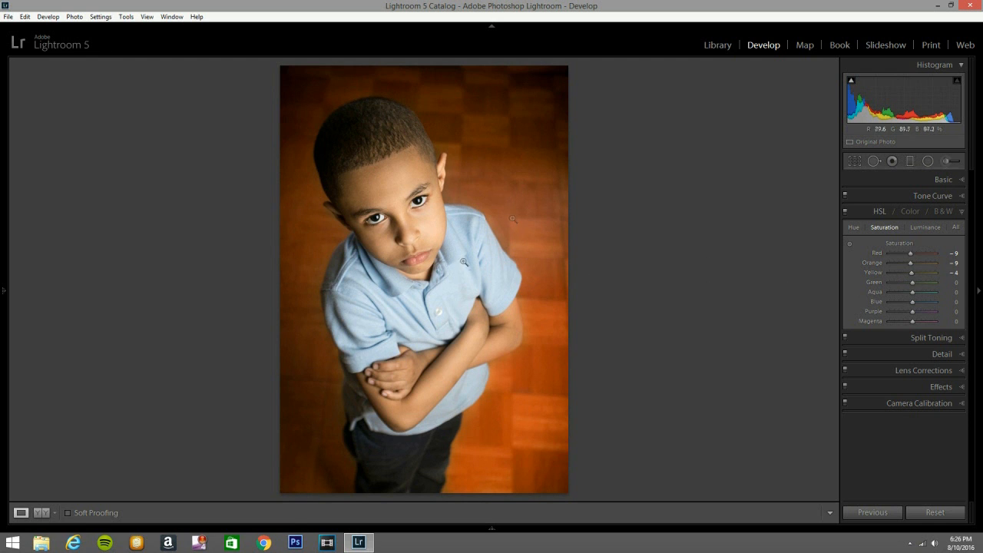
click(962, 213)
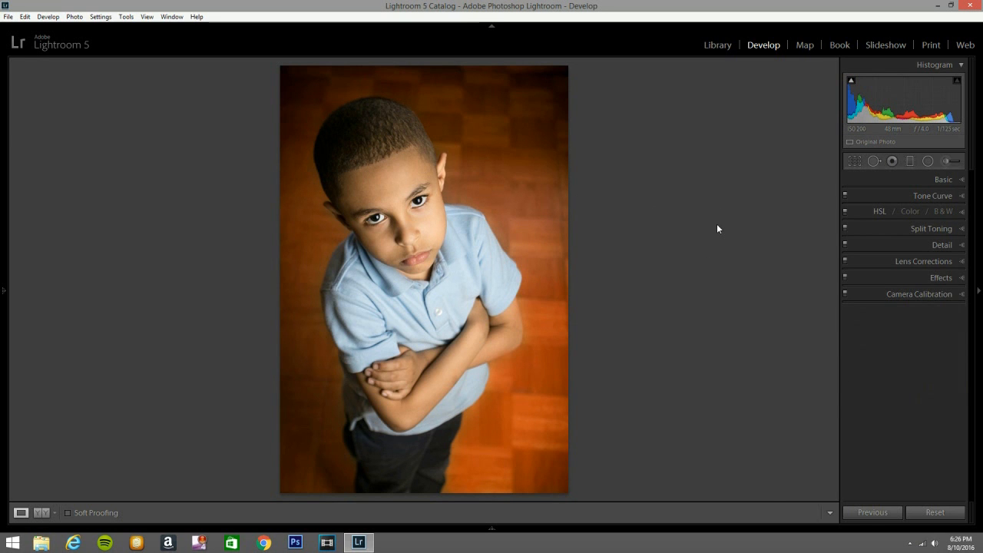
Compare the portrait before and after, and review the edited image with side panels hidden, lights out and full screen.
key(y)
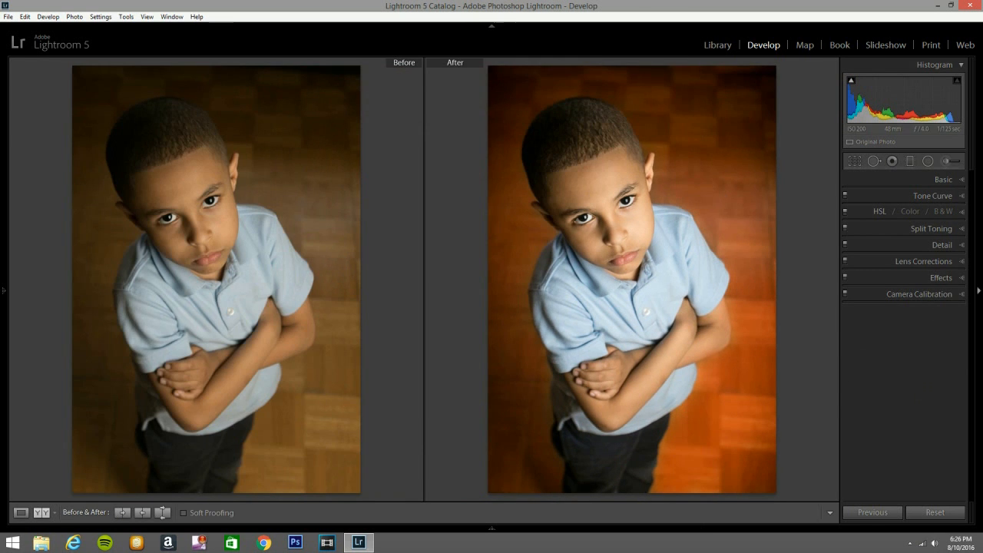
key(Tab)
key(l)
key(l)
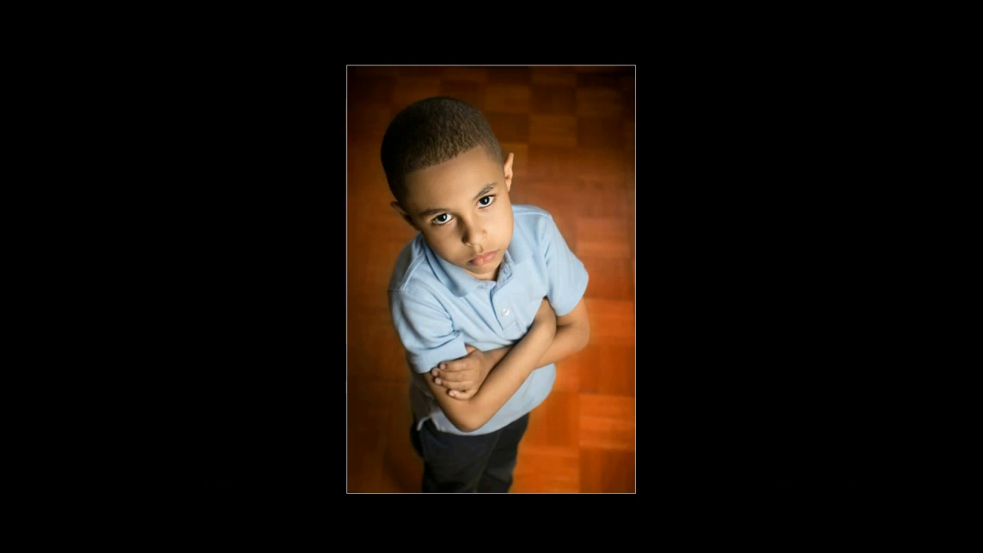
key(l)
key(l)
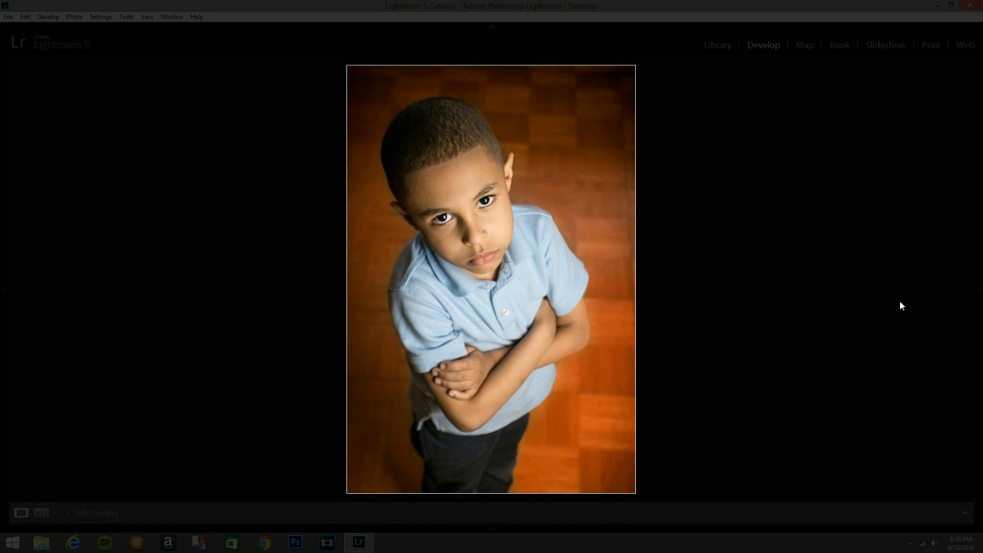
key(f)
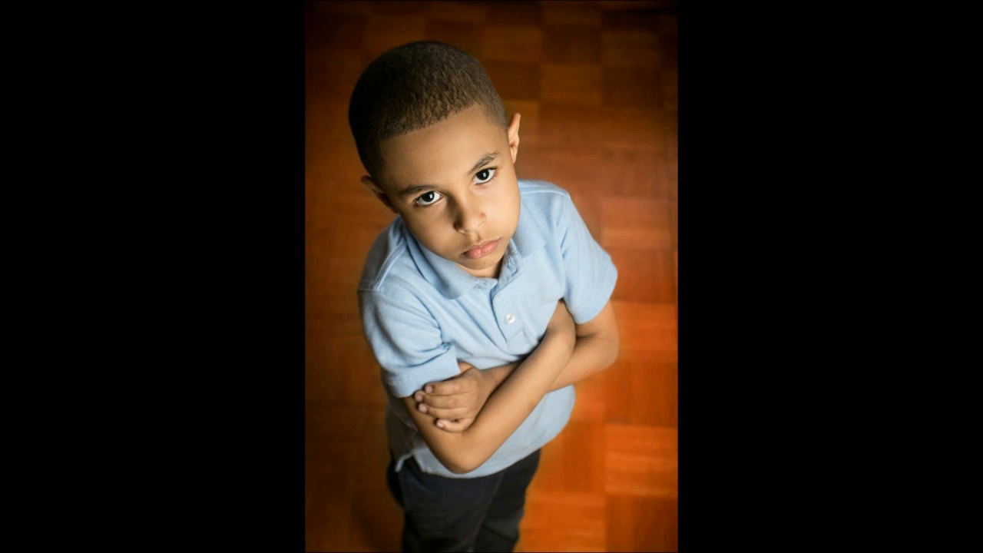
key(f)
key(y)
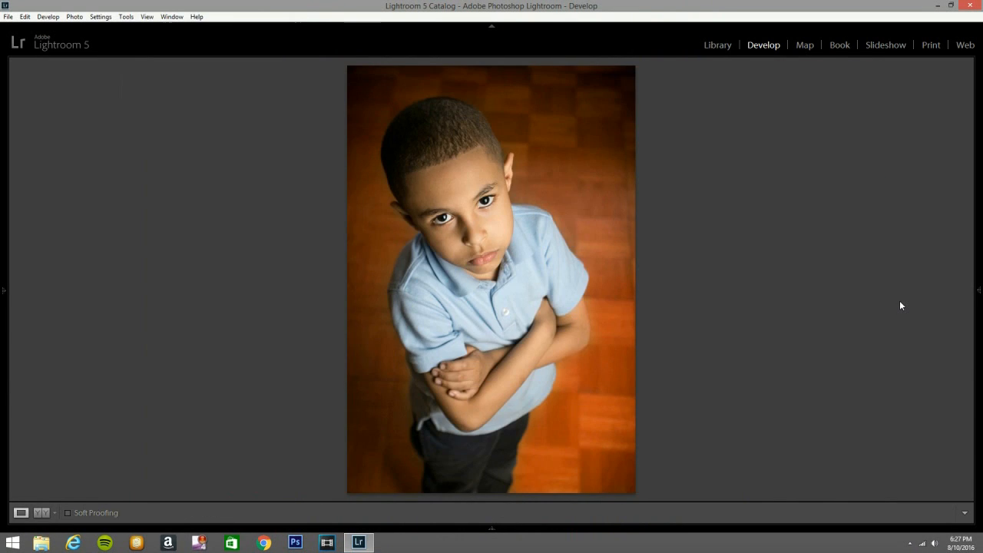
Compare the original and edited portrait again, and preview the final image with lights out and in full screen.
key(y)
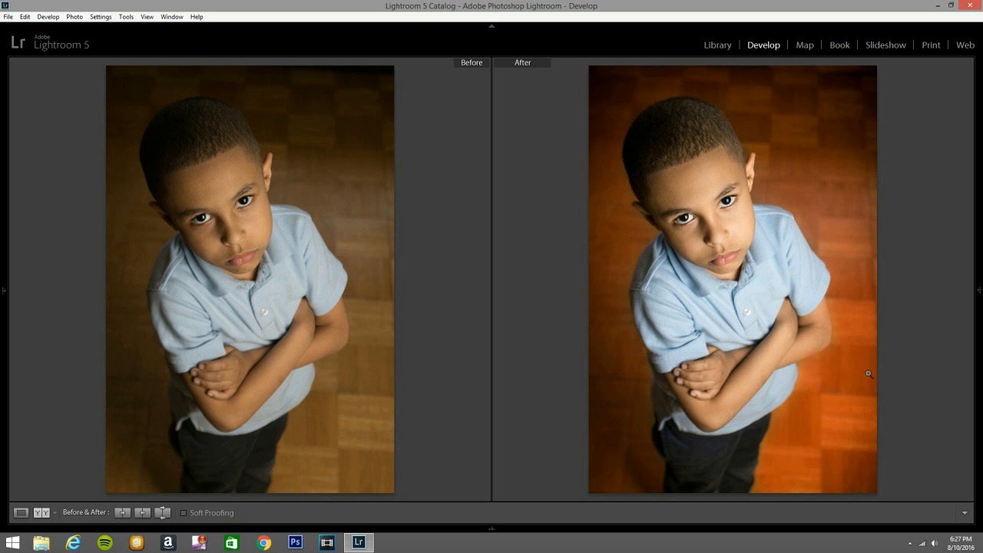
key(l)
key(l)
key(y)
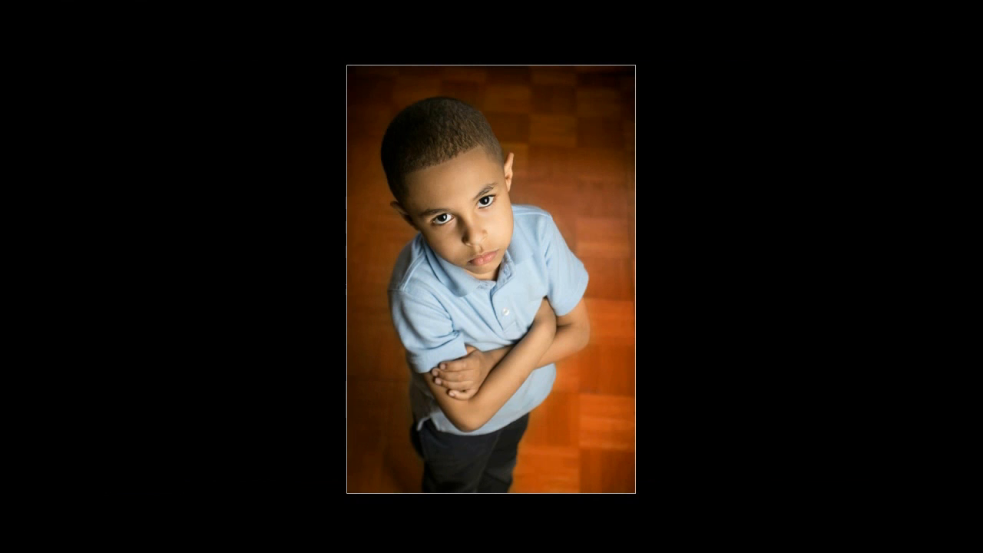
key(l)
key(f)
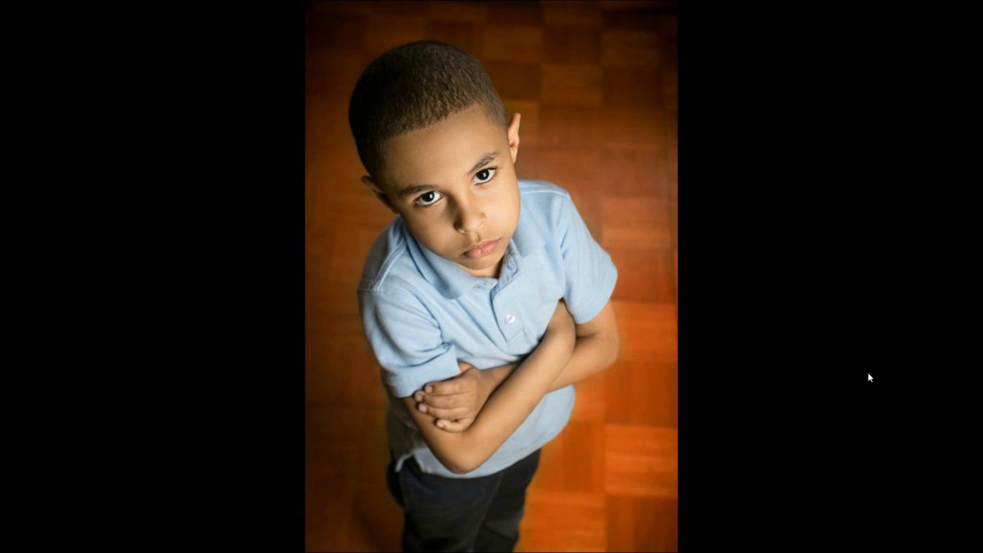